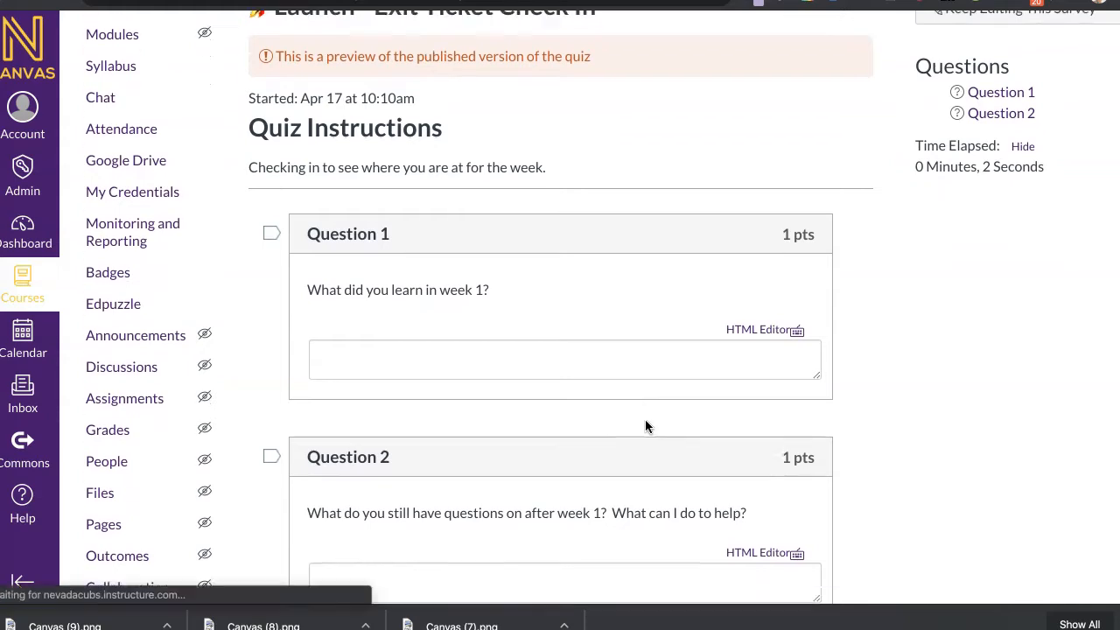
Open the course's Modules page and expand the Template Week 1 - (May 4 - 10) module
{"action": "left_click", "coordinate": [644, 426]}
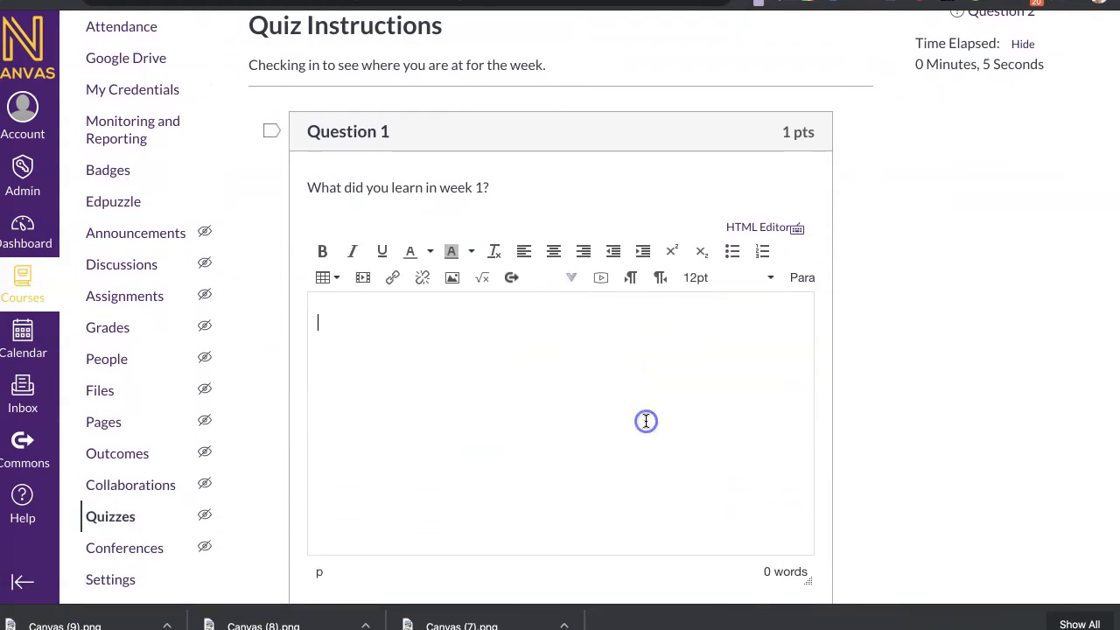
{"action": "scroll", "coordinate": [915, 388], "scroll_direction": "down", "scroll_amount": 10}
{"action": "scroll", "coordinate": [908, 395], "scroll_direction": "up", "scroll_amount": 15}
{"action": "left_click", "coordinate": [99, 143]}
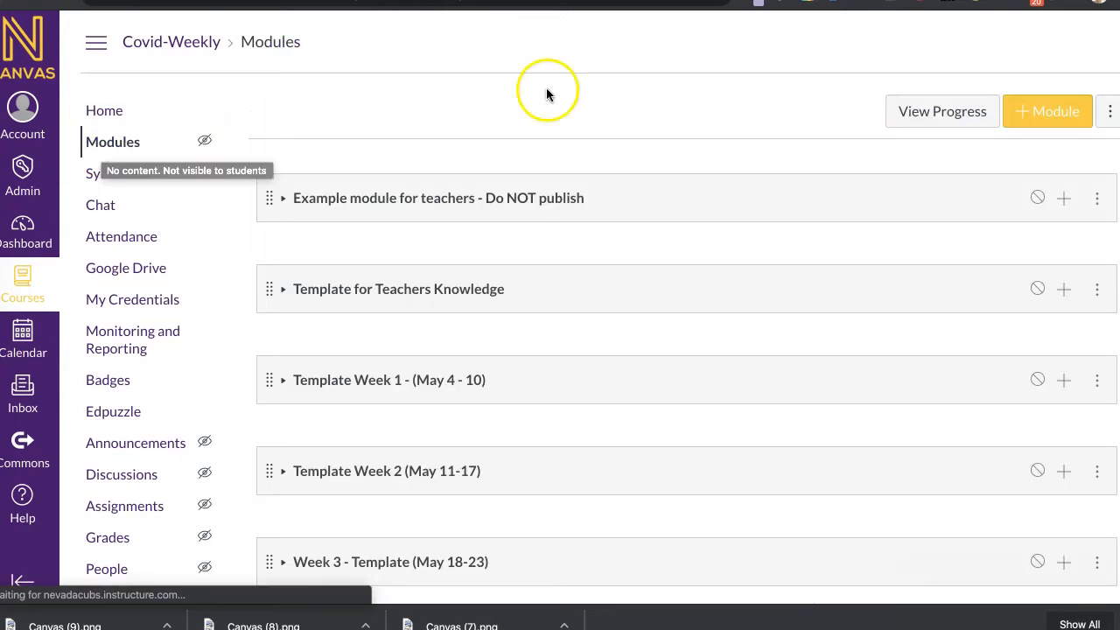
{"action": "scroll", "coordinate": [446, 336], "scroll_direction": "down", "scroll_amount": 3}
{"action": "left_click", "coordinate": [283, 255]}
{"action": "scroll", "coordinate": [663, 214], "scroll_direction": "up", "scroll_amount": 3}
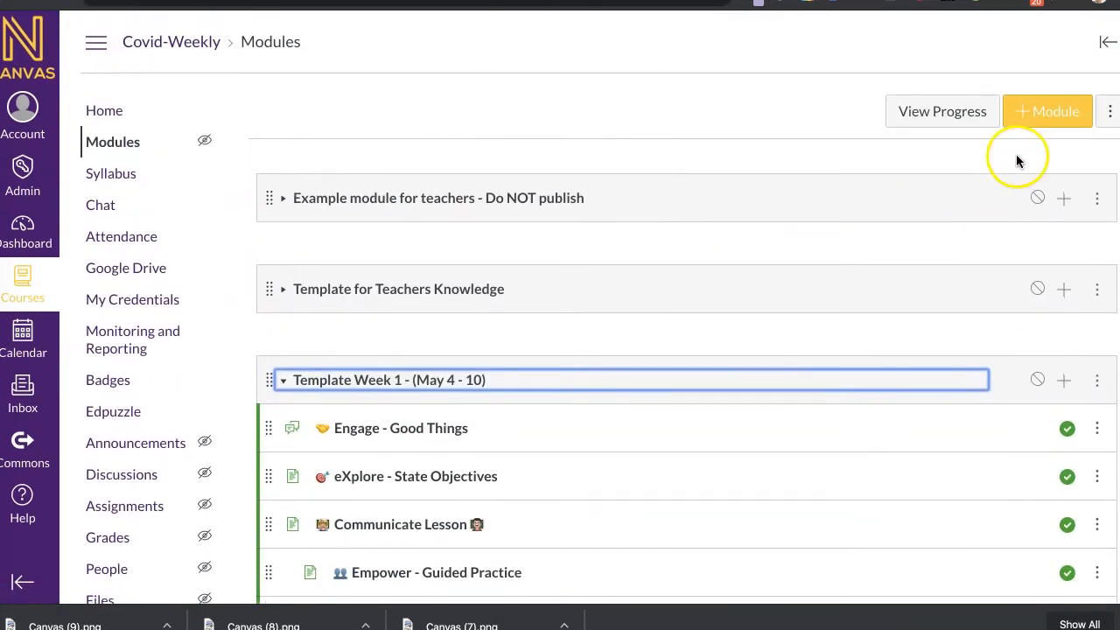
Add a new quiz named "Demo Quiz" to the Template Week 1 - (May 4 - 10) module
{"action": "left_click", "coordinate": [1062, 383]}
{"action": "left_click", "coordinate": [345, 166]}
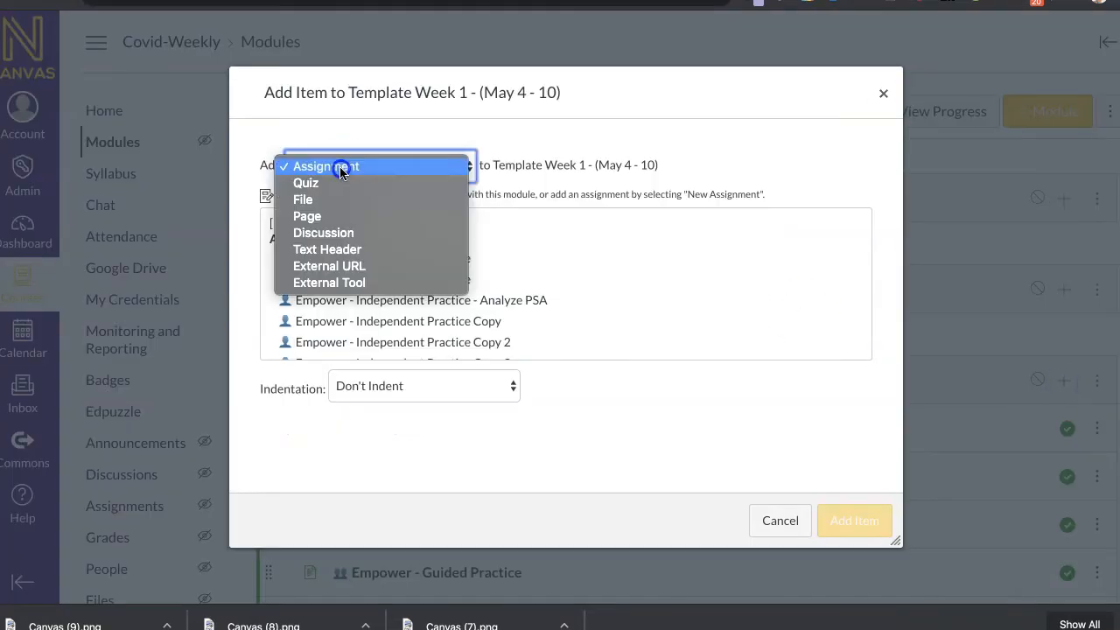
{"action": "left_click", "coordinate": [333, 183]}
{"action": "left_click", "coordinate": [314, 223]}
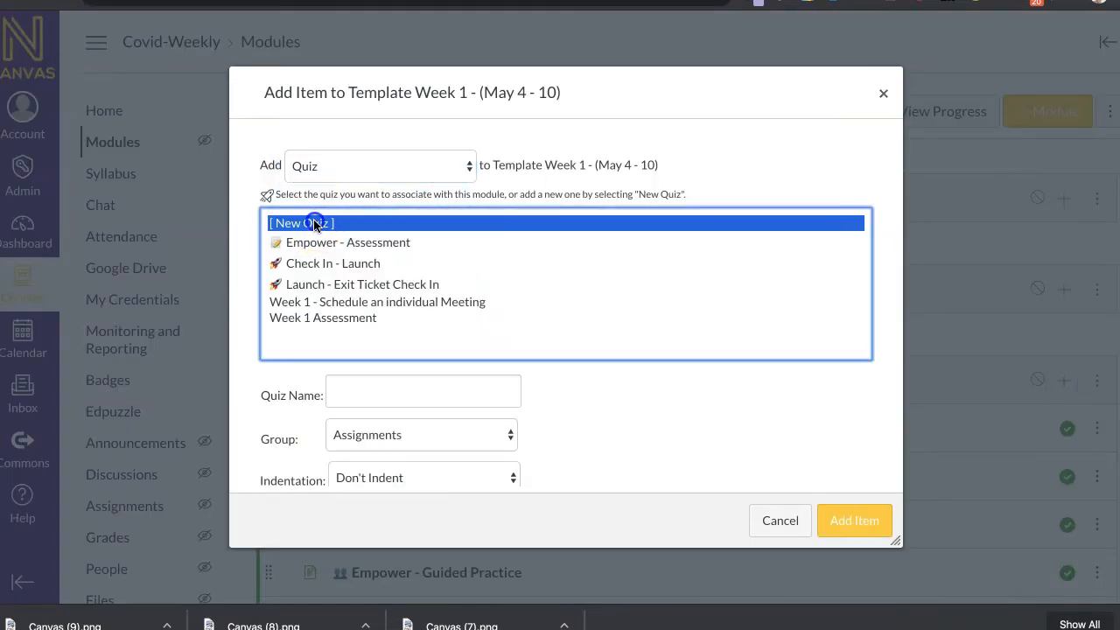
{"action": "left_click", "coordinate": [377, 385]}
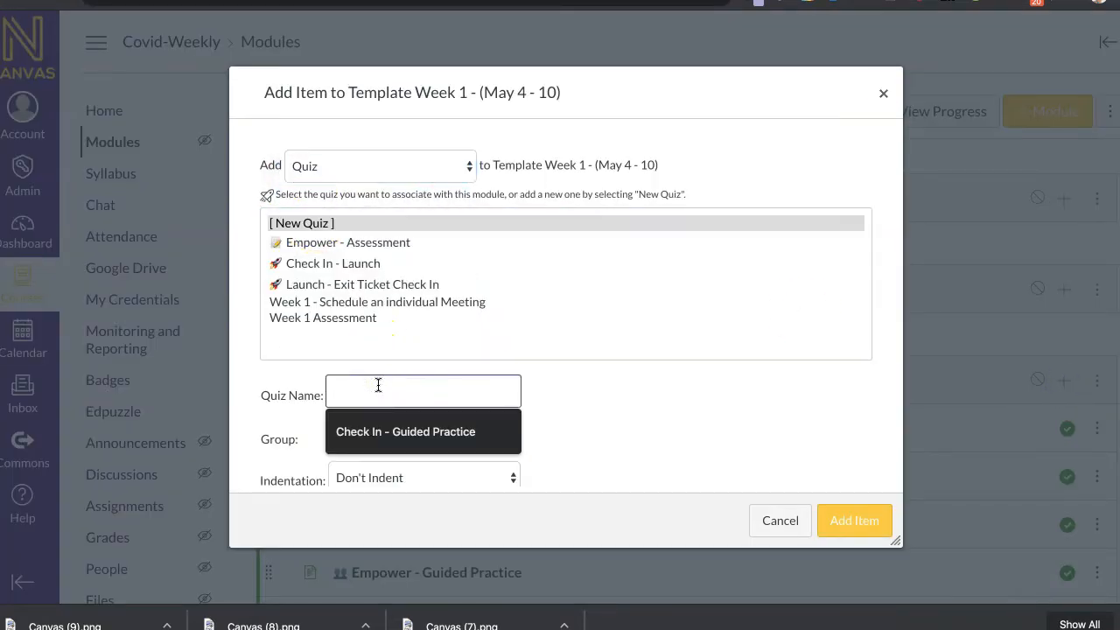
{"action": "type", "text": "Demo Quiz"}
{"action": "scroll", "coordinate": [512, 393], "scroll_direction": "down", "scroll_amount": 1}
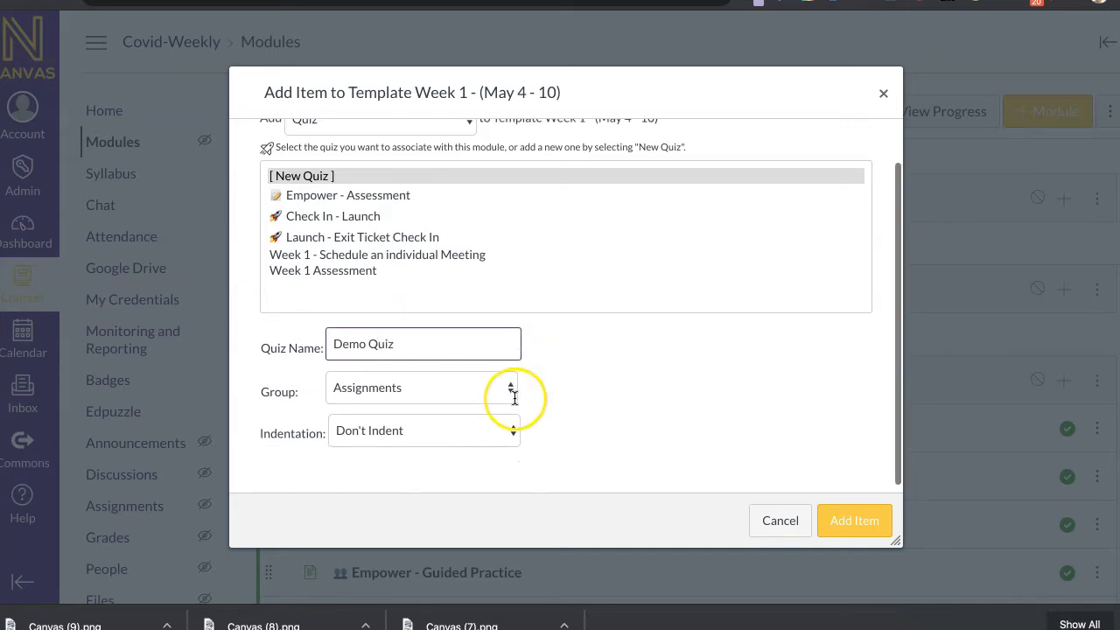
{"action": "left_click", "coordinate": [842, 527]}
Open the Demo Quiz from the Template Week 1 module for editing
{"action": "scroll", "coordinate": [604, 417], "scroll_direction": "down", "scroll_amount": 5}
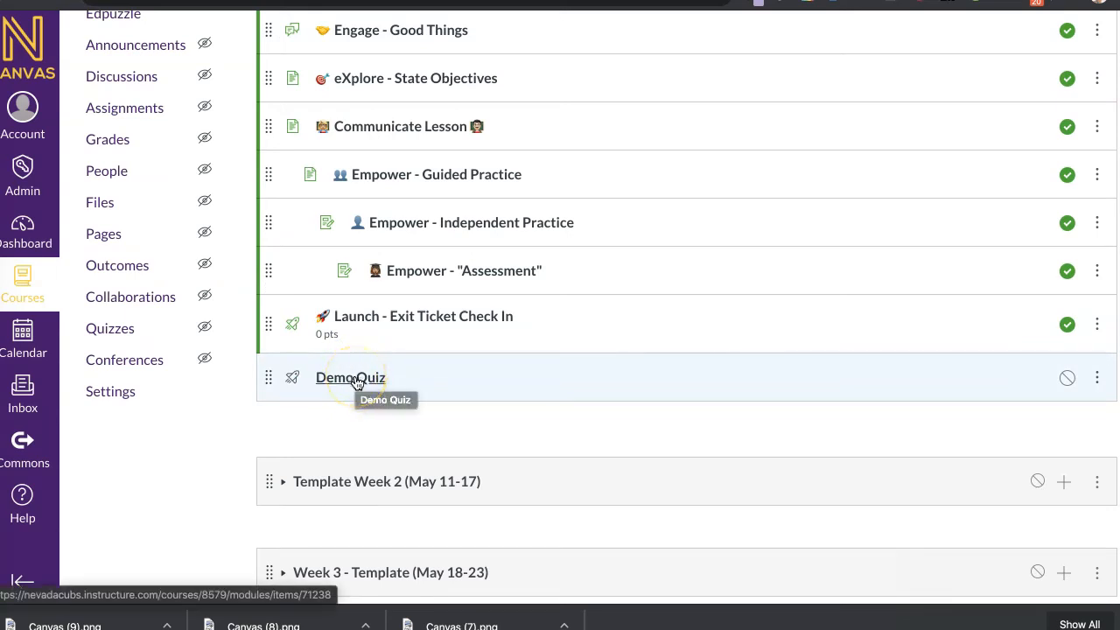
{"action": "left_click", "coordinate": [354, 378]}
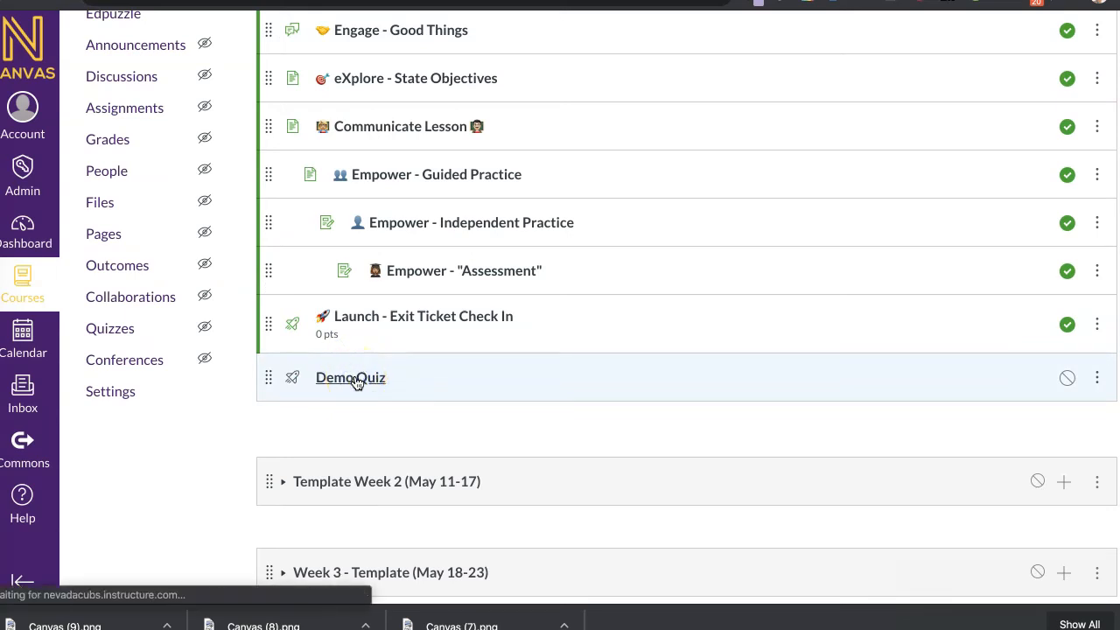
{"action": "scroll", "coordinate": [670, 342], "scroll_direction": "down", "scroll_amount": 1}
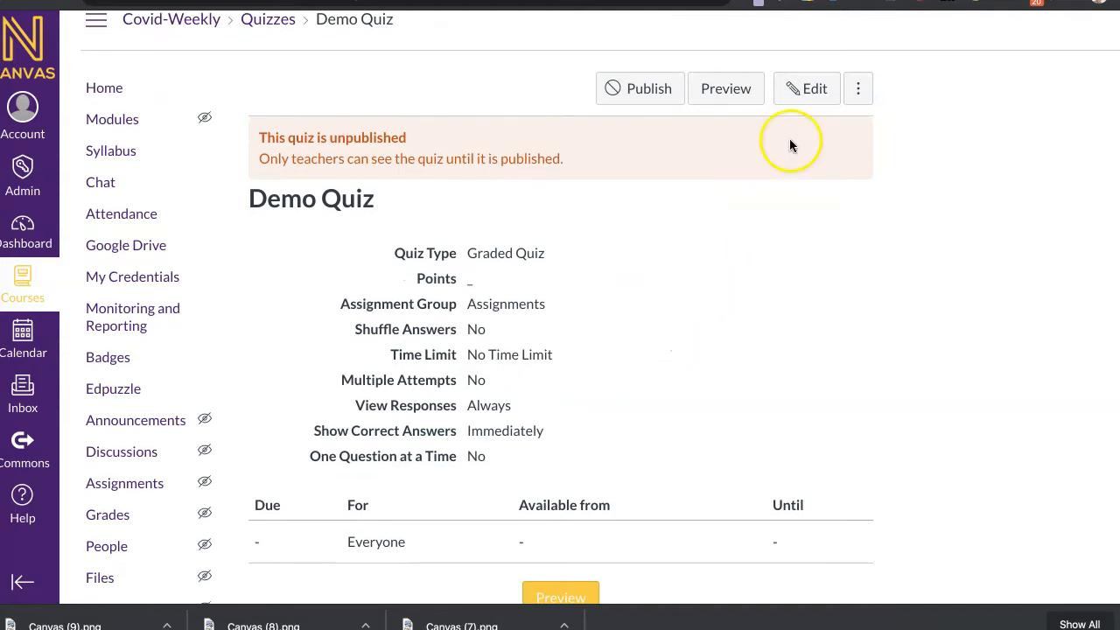
{"action": "left_click", "coordinate": [813, 91]}
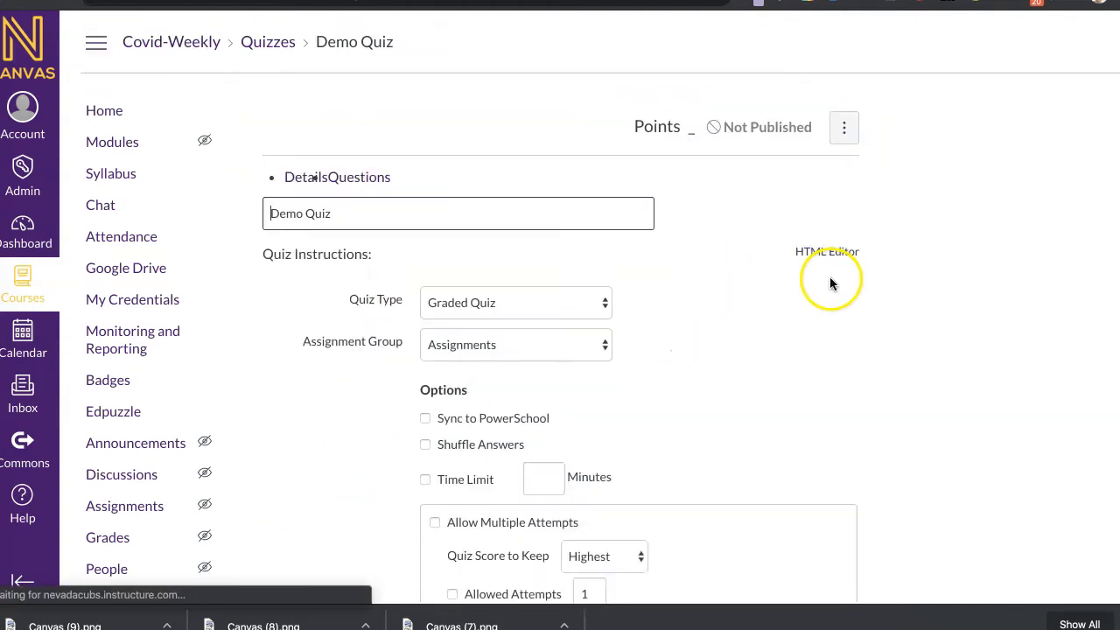
Enter "Answer these questions the best as you can." as the quiz instructions
{"action": "scroll", "coordinate": [751, 393], "scroll_direction": "down", "scroll_amount": 3}
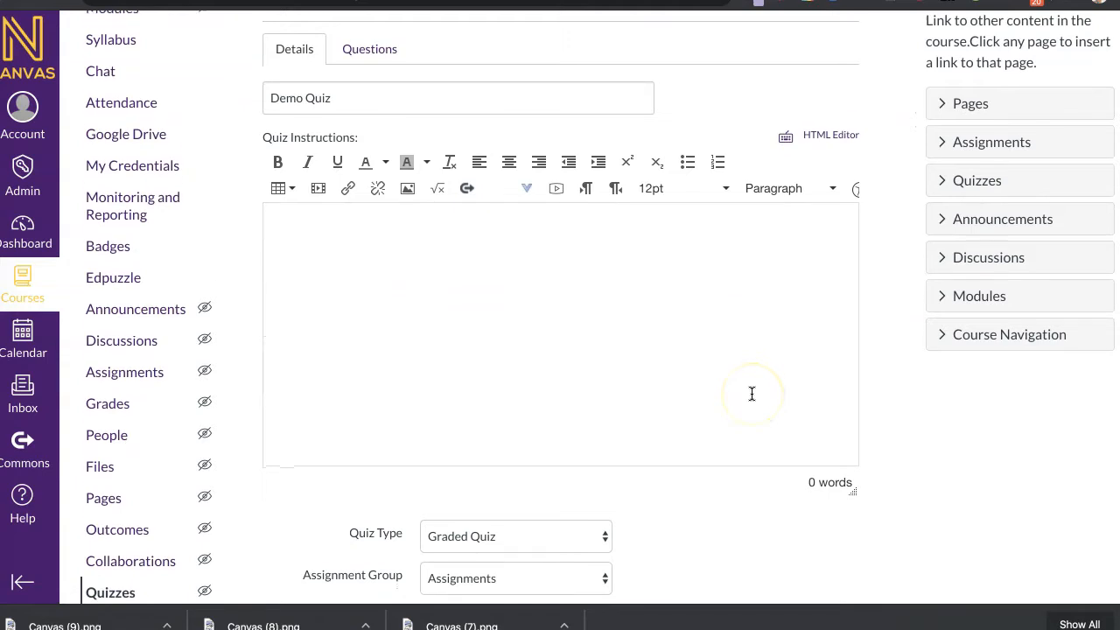
{"action": "scroll", "coordinate": [752, 392], "scroll_direction": "down", "scroll_amount": 1}
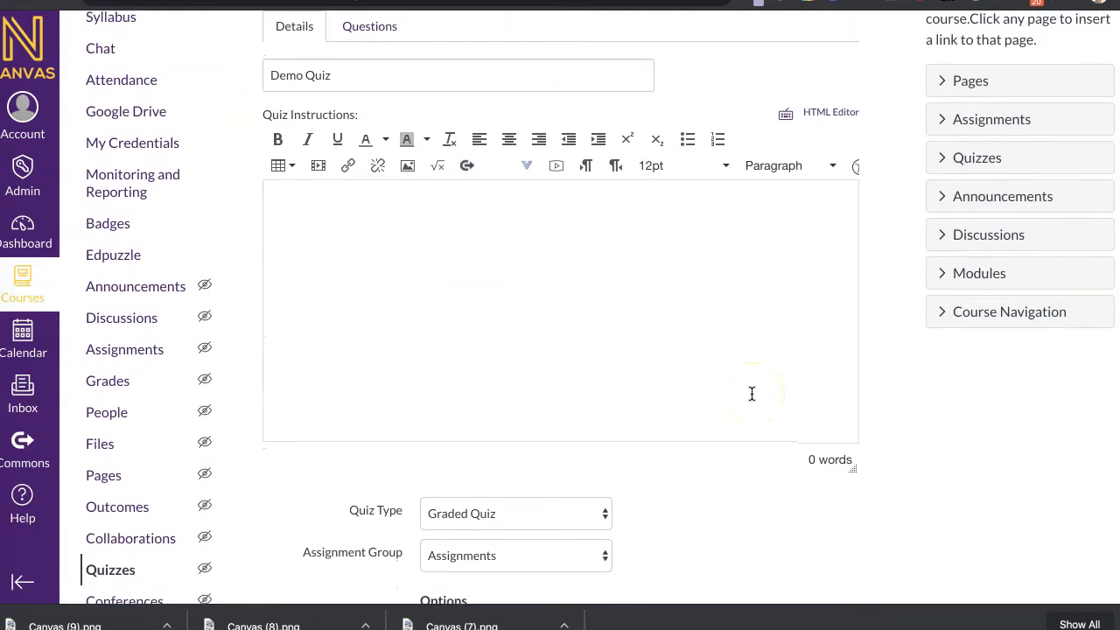
{"action": "scroll", "coordinate": [751, 394], "scroll_direction": "up", "scroll_amount": 1}
{"action": "left_click", "coordinate": [750, 392]}
{"action": "type", "text": "Answer "}
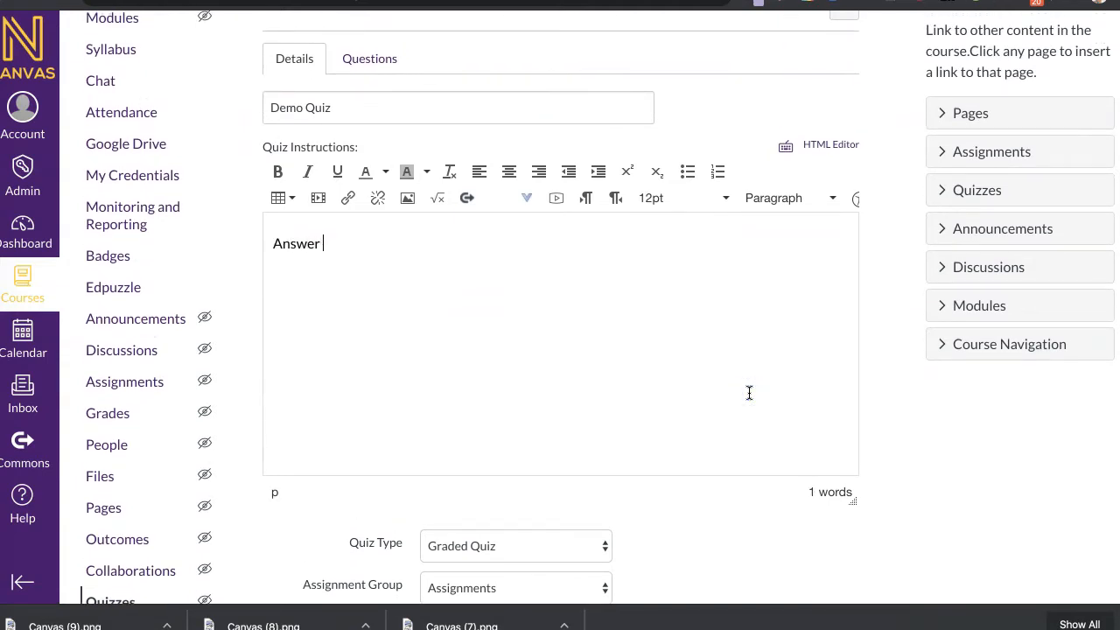
{"action": "type", "text": "these questions the best as "}
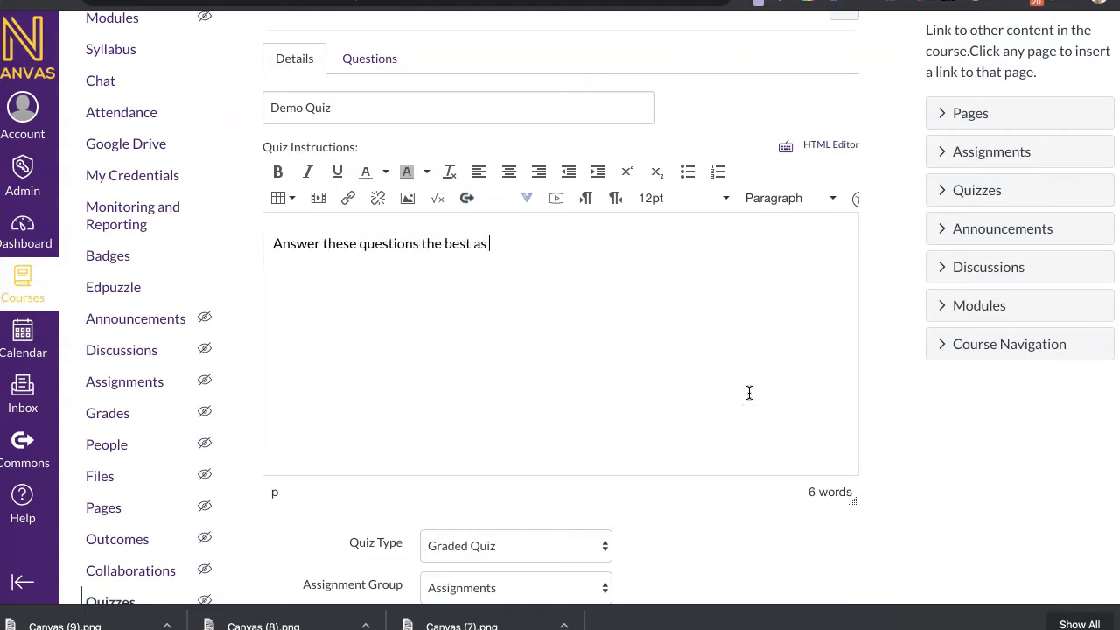
{"action": "type", "text": "you can."}
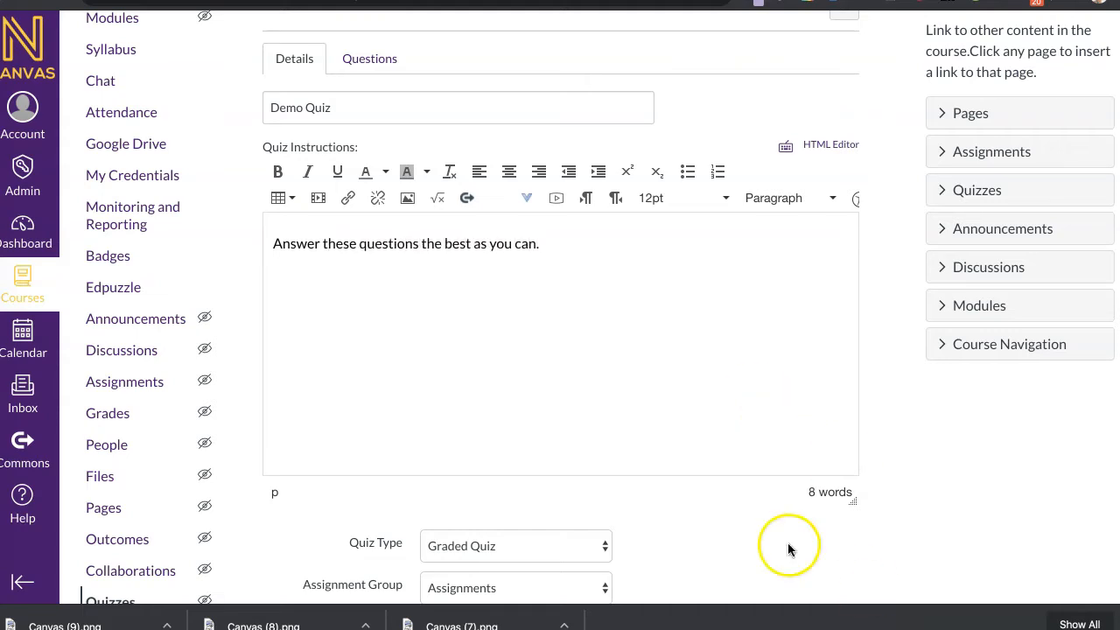
Set the quiz type to Practice Quiz
{"action": "scroll", "coordinate": [728, 516], "scroll_direction": "down", "scroll_amount": 3}
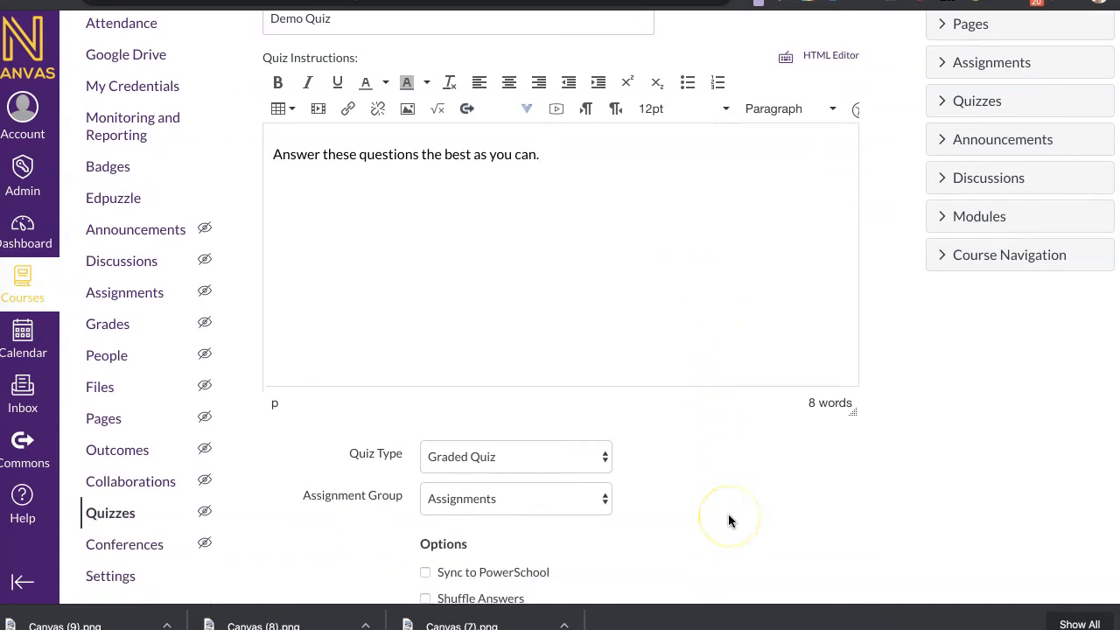
{"action": "scroll", "coordinate": [727, 521], "scroll_direction": "down", "scroll_amount": 1}
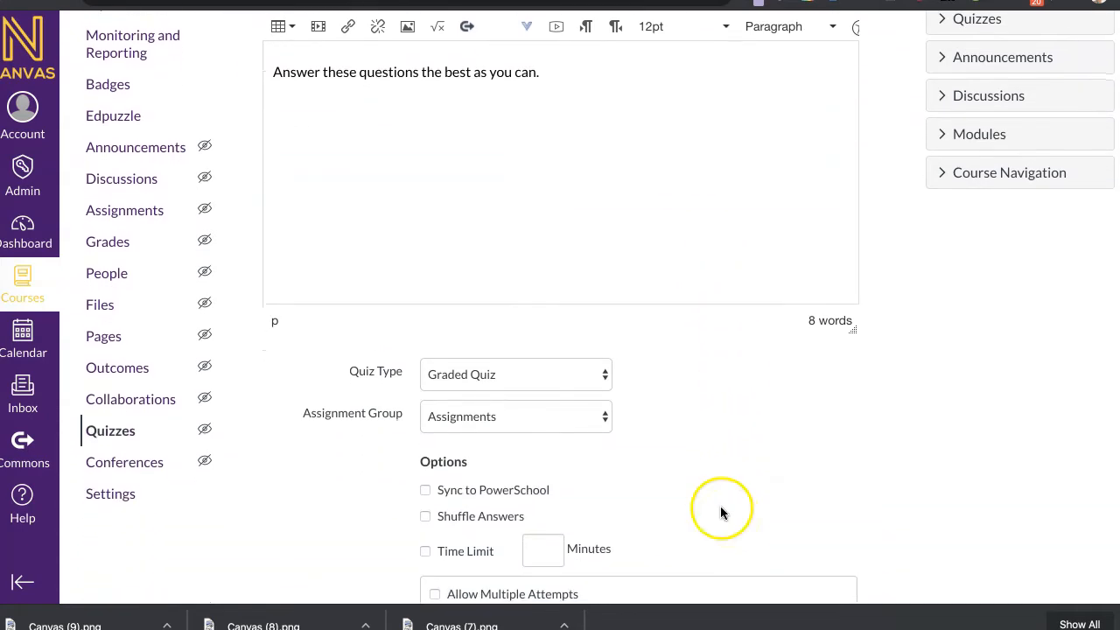
{"action": "left_click", "coordinate": [578, 373]}
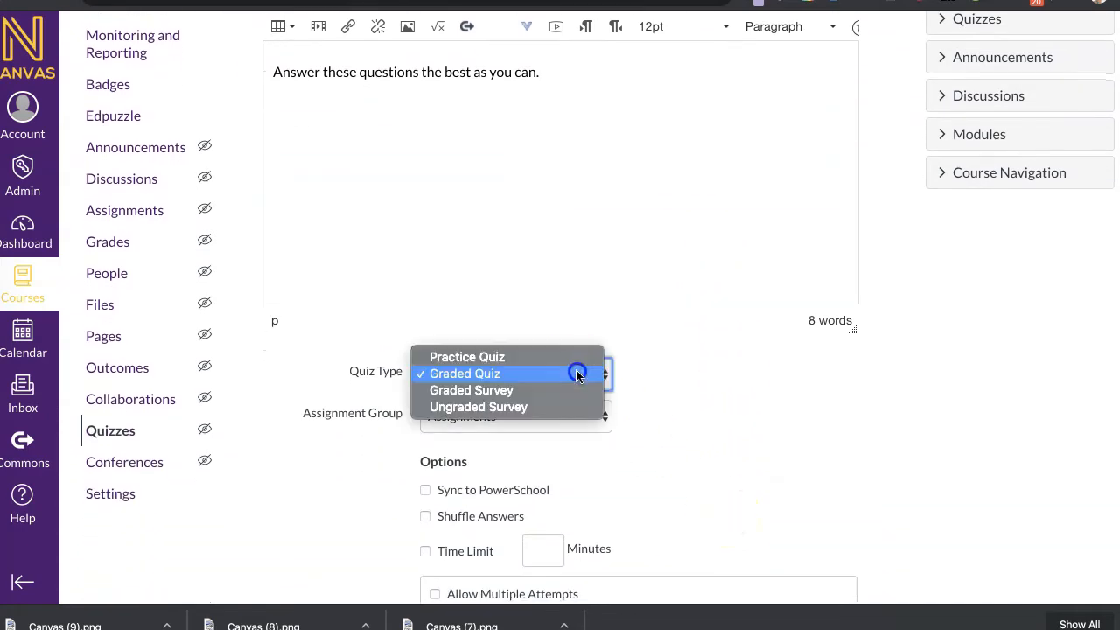
{"action": "left_click", "coordinate": [509, 390]}
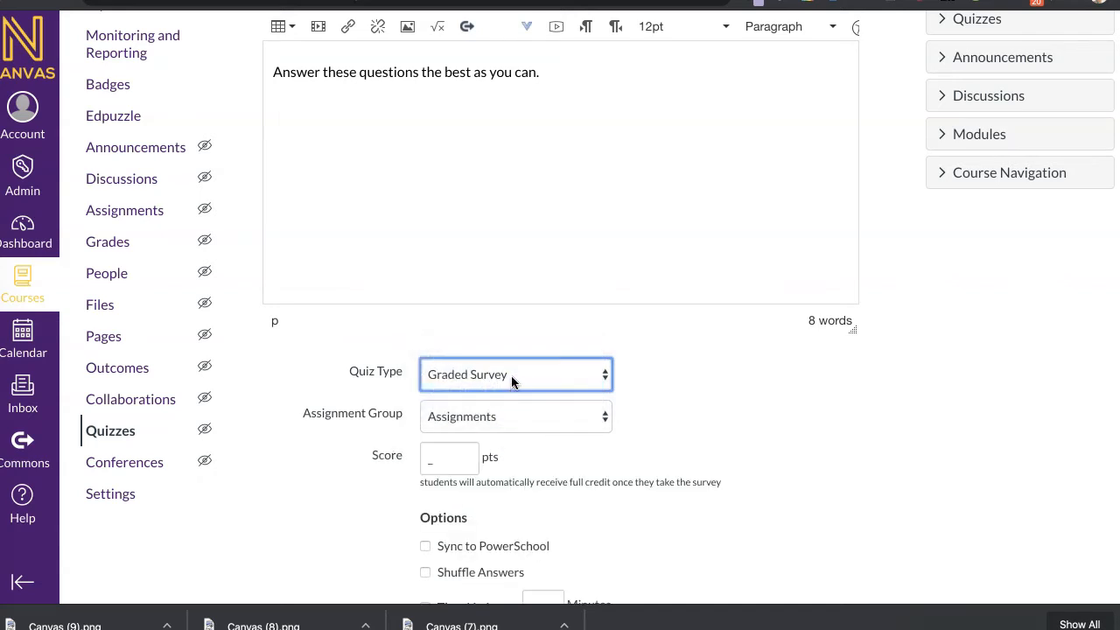
{"action": "left_click", "coordinate": [511, 375]}
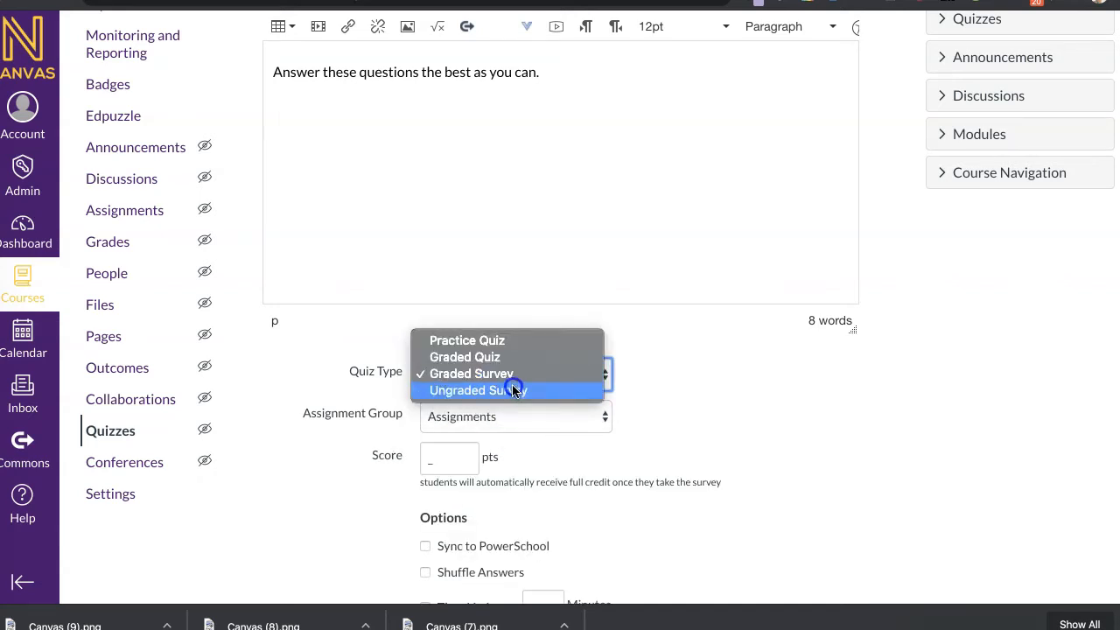
{"action": "left_click", "coordinate": [495, 340]}
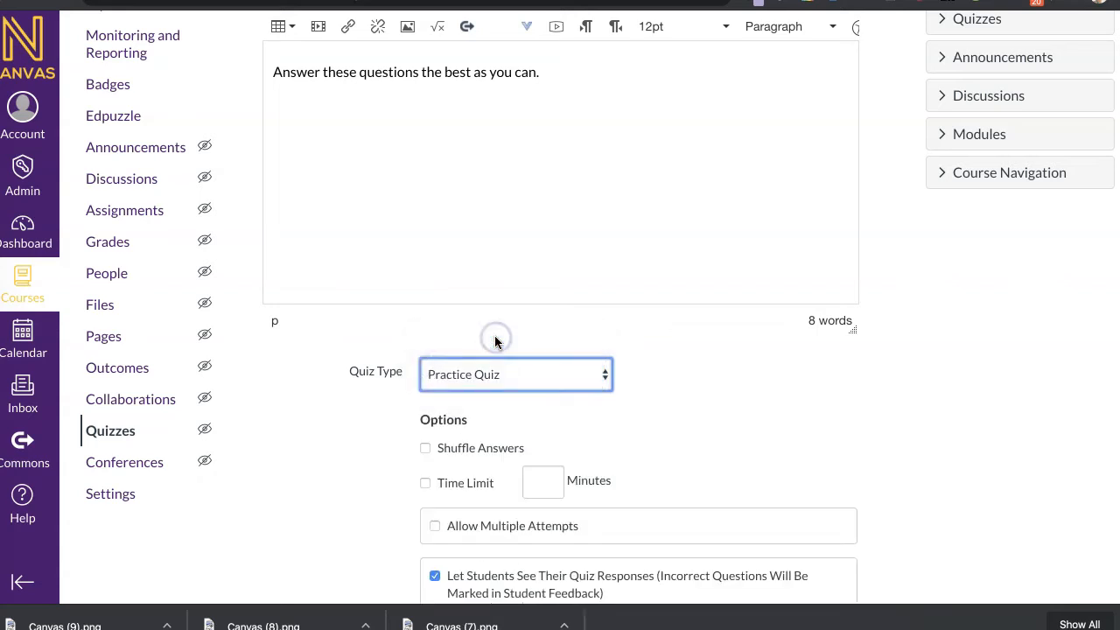
Allow multiple attempts on the quiz and limit the allowed attempts to 3
{"action": "scroll", "coordinate": [694, 418], "scroll_direction": "down", "scroll_amount": 5}
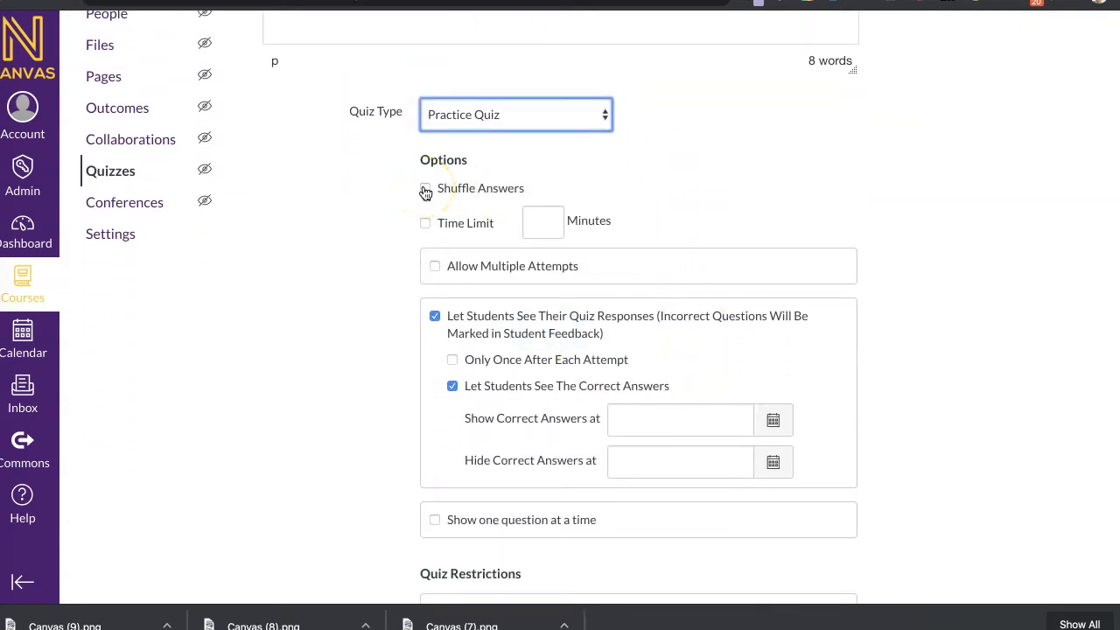
{"action": "left_click", "coordinate": [437, 268]}
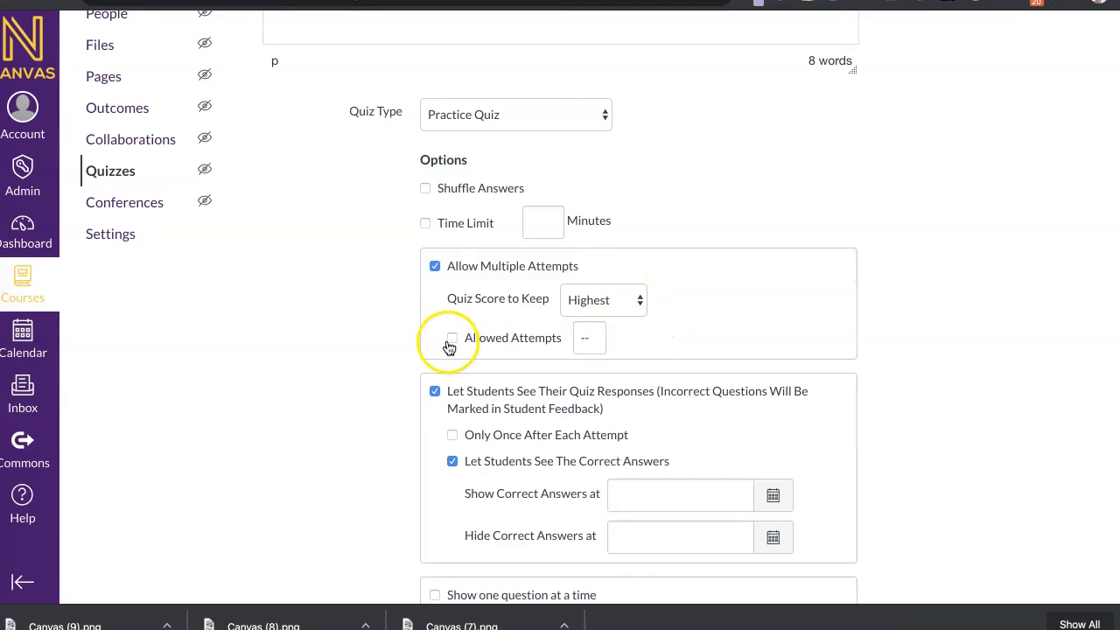
{"action": "left_click", "coordinate": [451, 340]}
{"action": "key", "text": "BackSpace"}
{"action": "type", "text": "3"}
{"action": "left_click", "coordinate": [362, 384]}
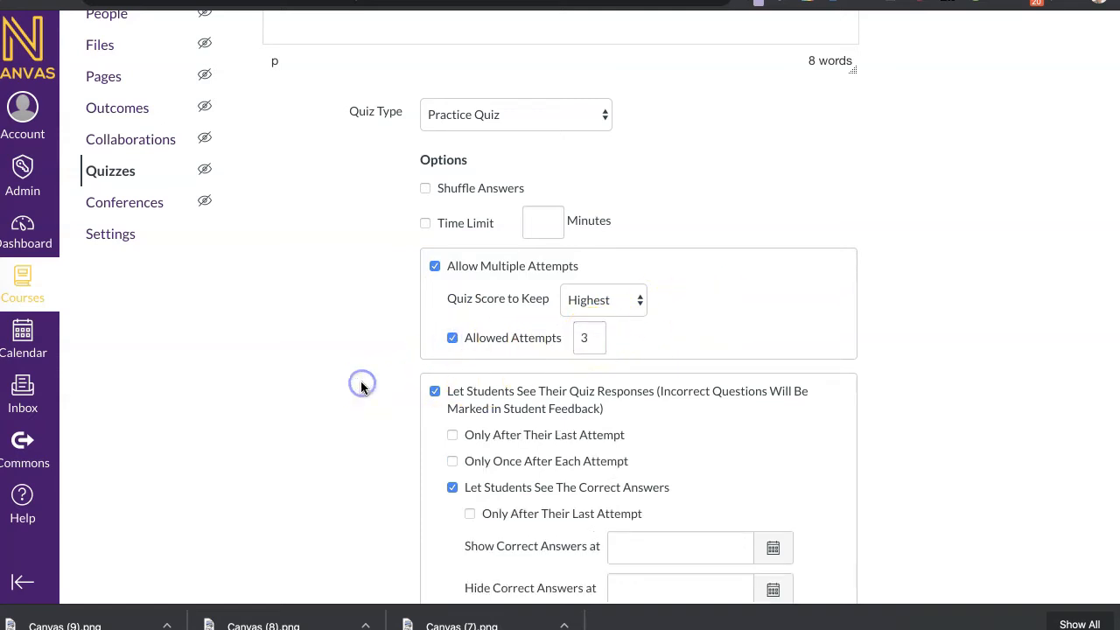
Let students see their quiz responses only after their last attempt, and disable letting them see the correct answers
{"action": "scroll", "coordinate": [387, 379], "scroll_direction": "down", "scroll_amount": 5}
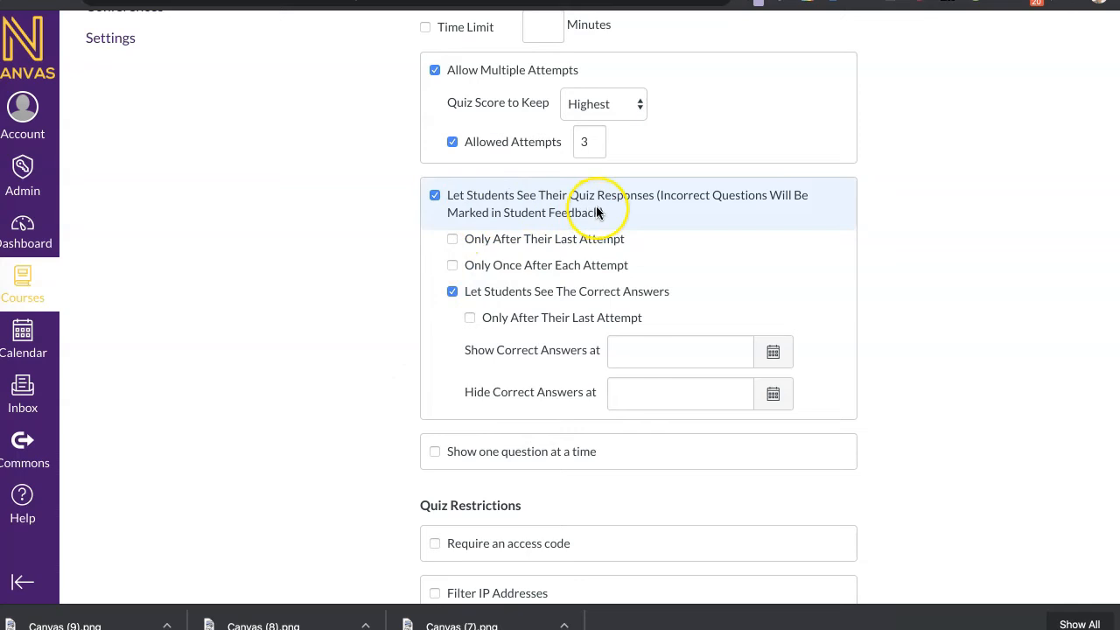
{"action": "left_click", "coordinate": [669, 226]}
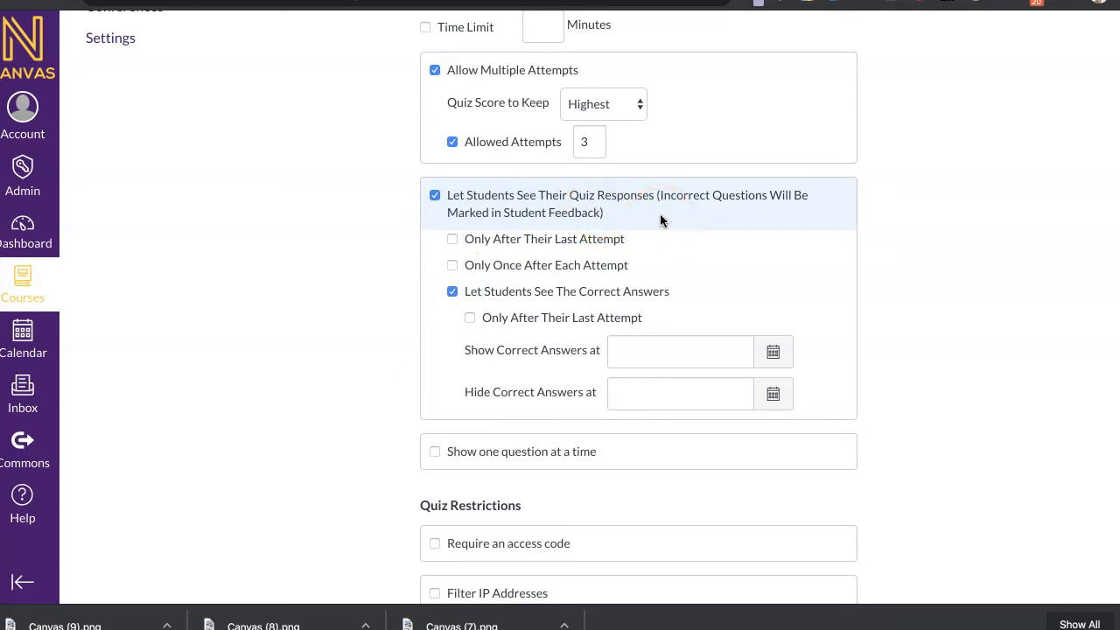
{"action": "left_click", "coordinate": [453, 239]}
{"action": "left_click", "coordinate": [452, 291]}
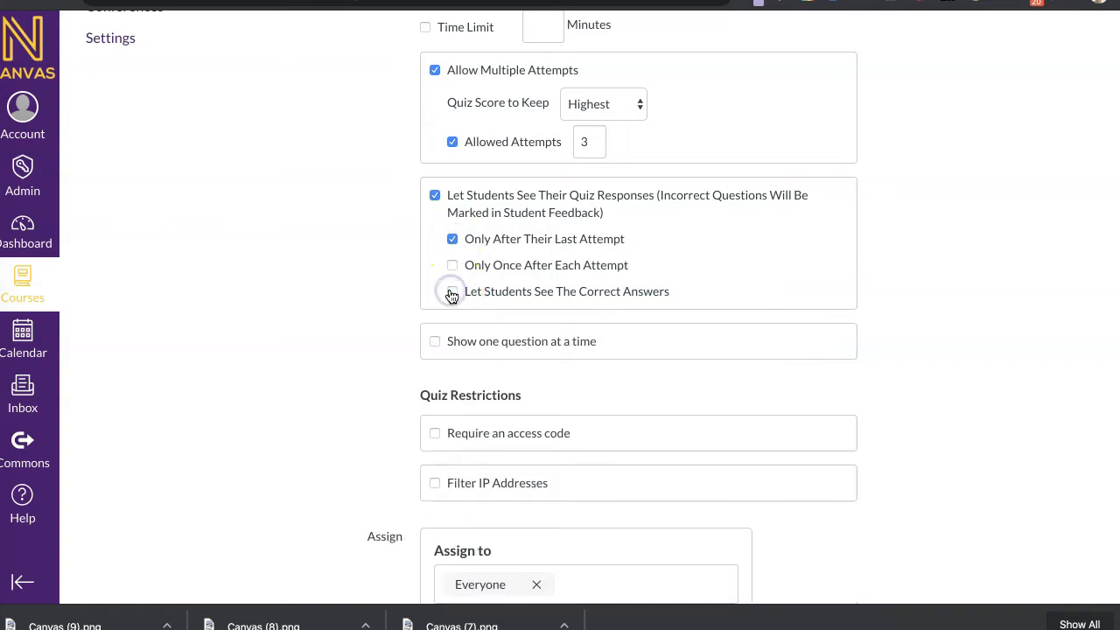
{"action": "left_click", "coordinate": [452, 293]}
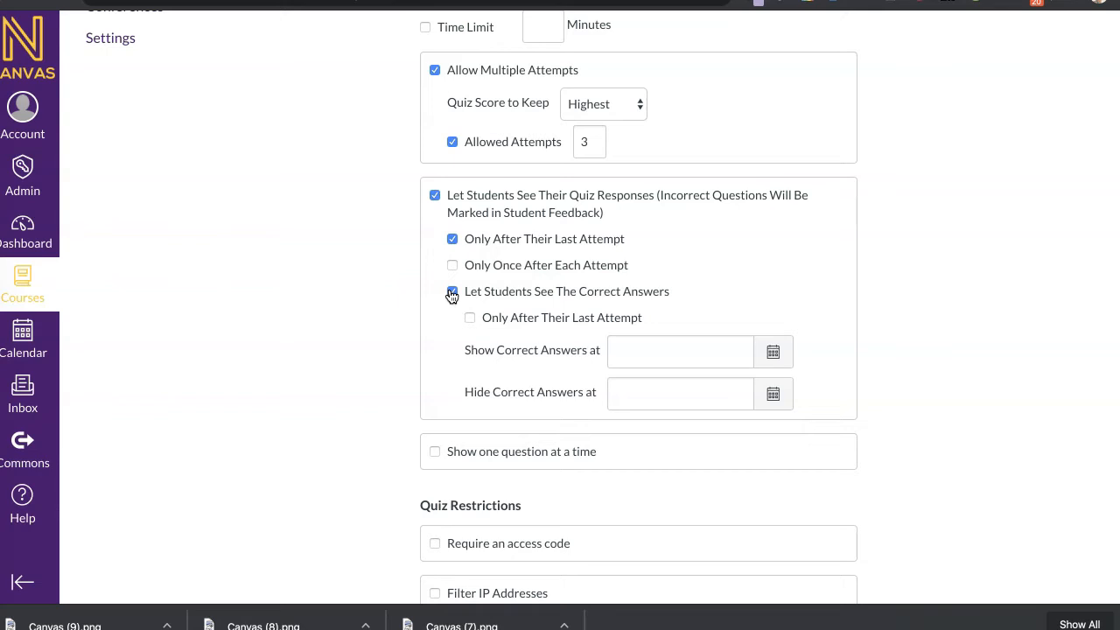
{"action": "left_click", "coordinate": [773, 356]}
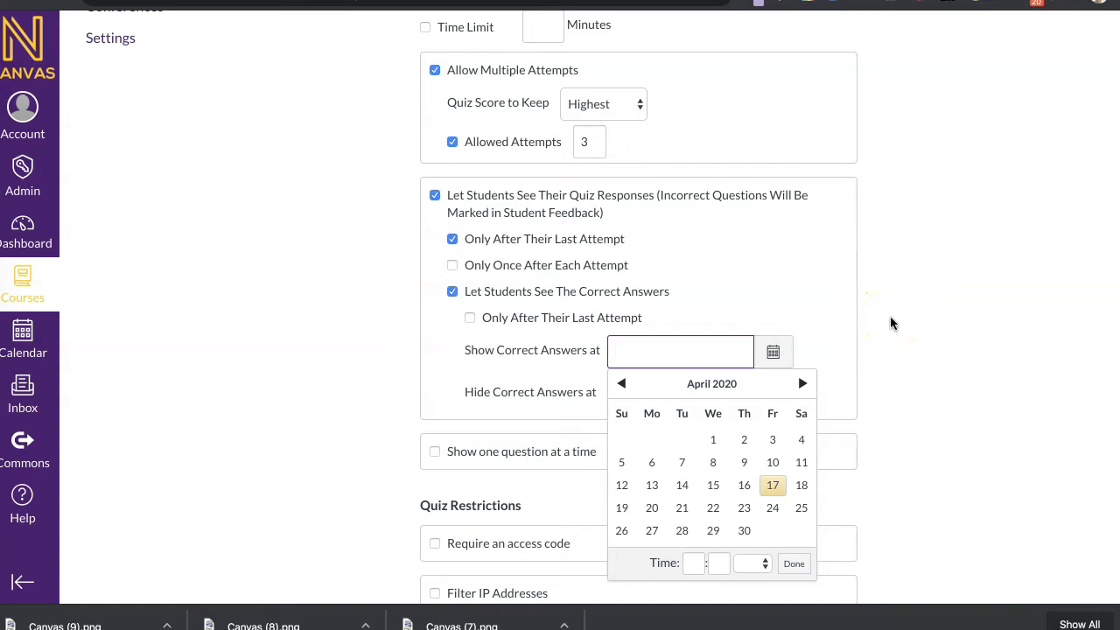
{"action": "left_click", "coordinate": [452, 292]}
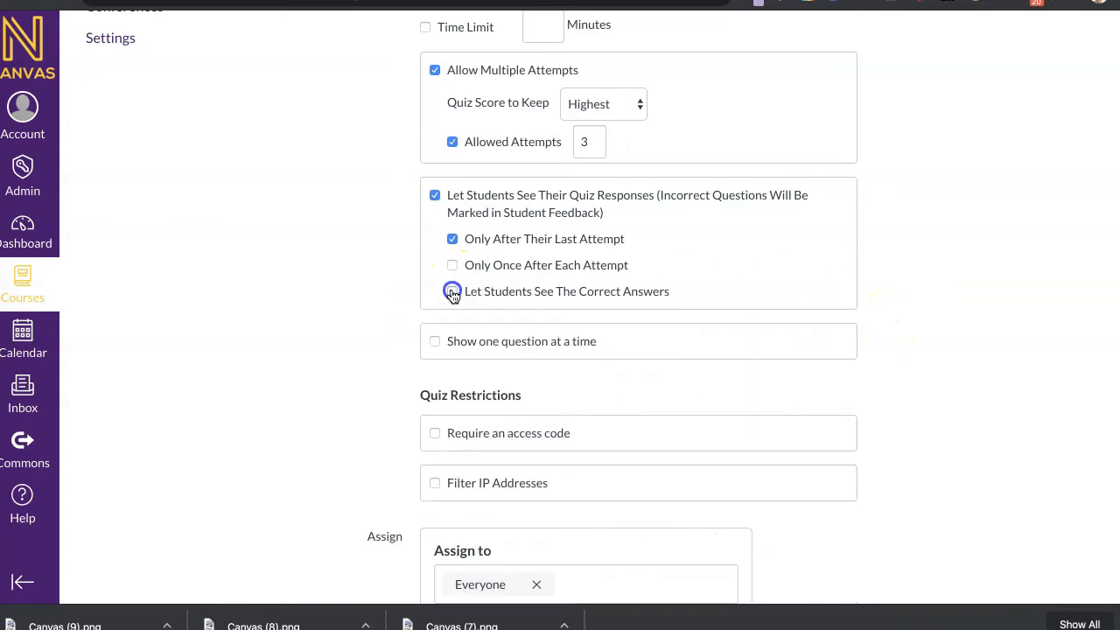
{"action": "scroll", "coordinate": [452, 295], "scroll_direction": "down", "scroll_amount": 2}
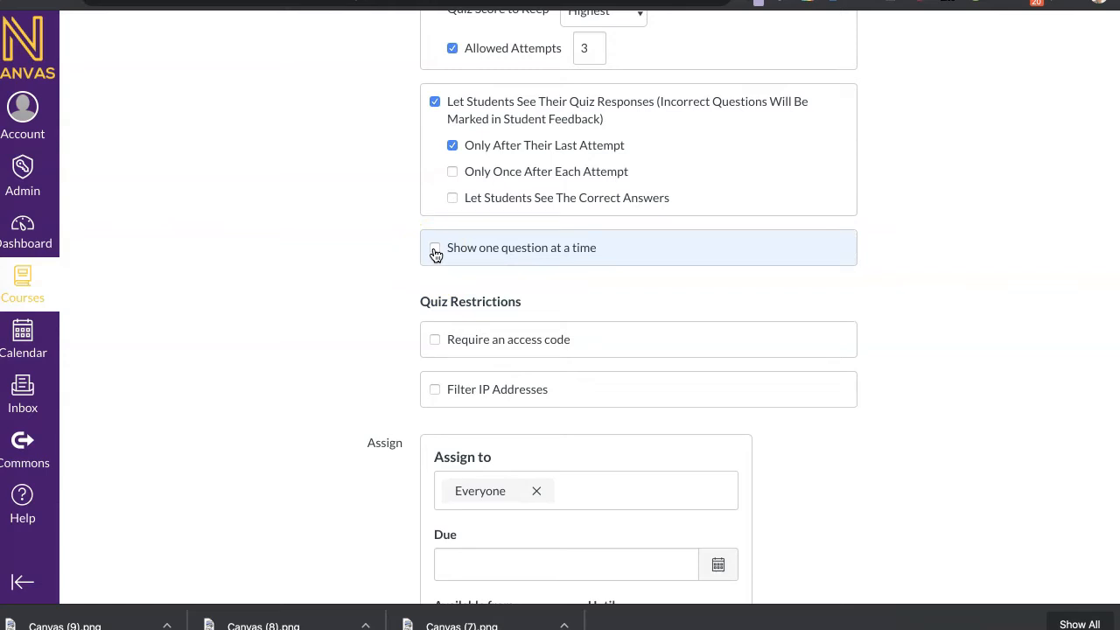
{"action": "scroll", "coordinate": [436, 255], "scroll_direction": "up", "scroll_amount": 12}
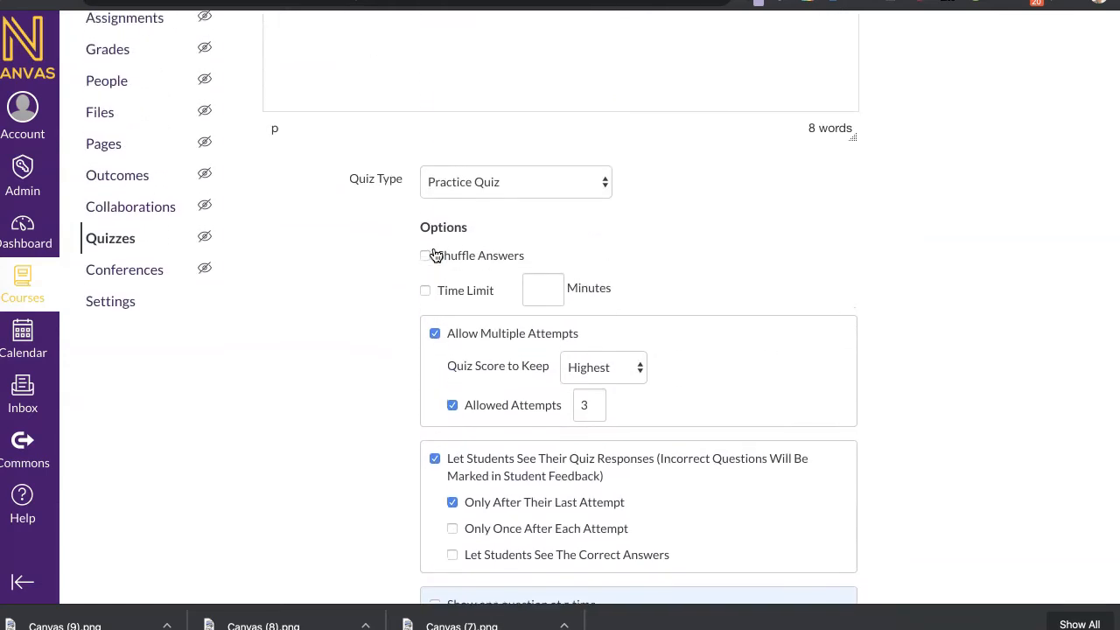
{"action": "scroll", "coordinate": [436, 254], "scroll_direction": "down", "scroll_amount": 12}
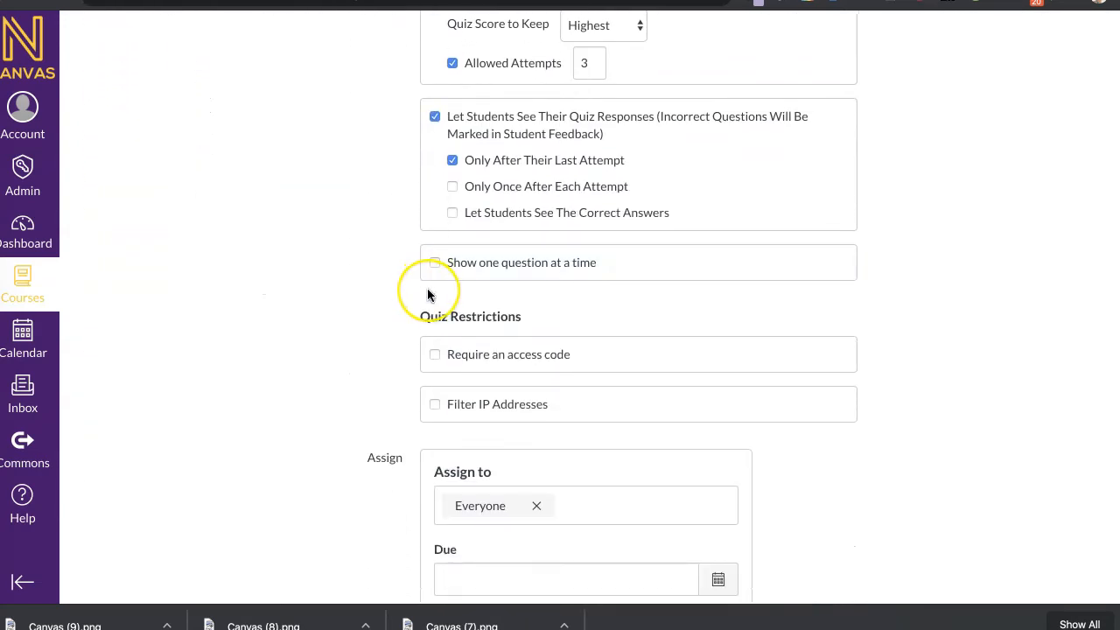
{"action": "scroll", "coordinate": [427, 295], "scroll_direction": "down", "scroll_amount": 2}
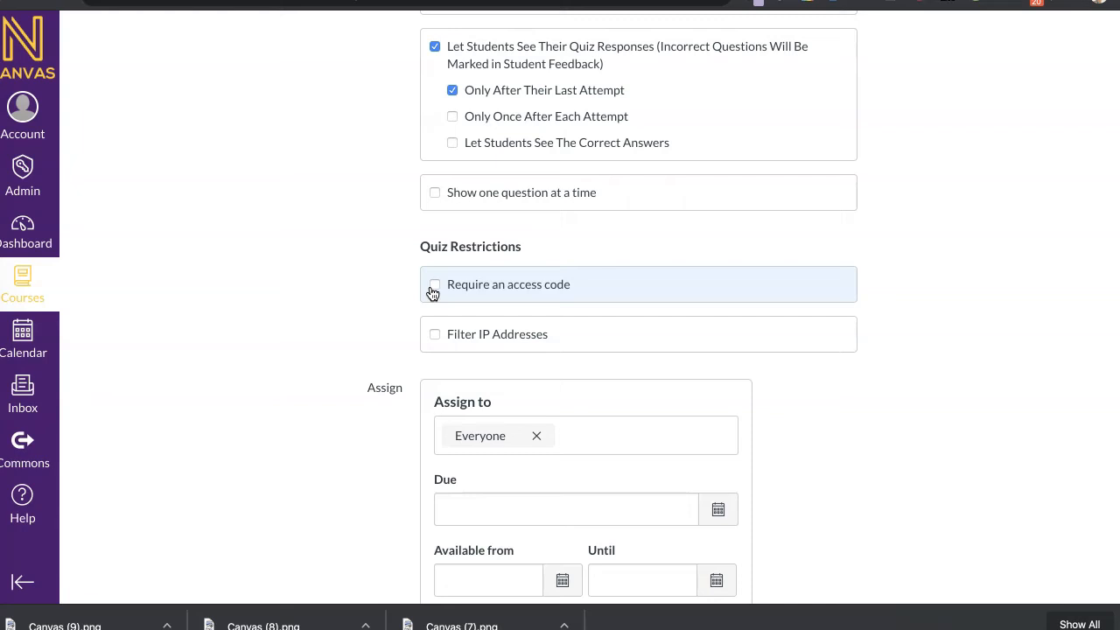
Add a new question to the quiz and name it Question 1
{"action": "scroll", "coordinate": [432, 293], "scroll_direction": "down", "scroll_amount": 2}
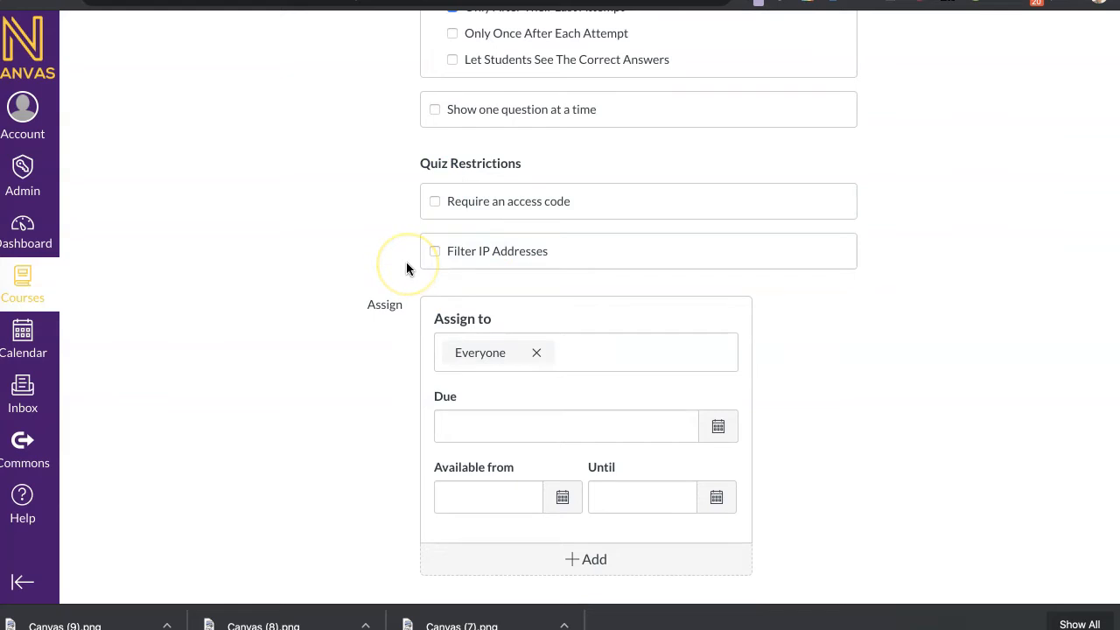
{"action": "scroll", "coordinate": [405, 262], "scroll_direction": "down", "scroll_amount": 1}
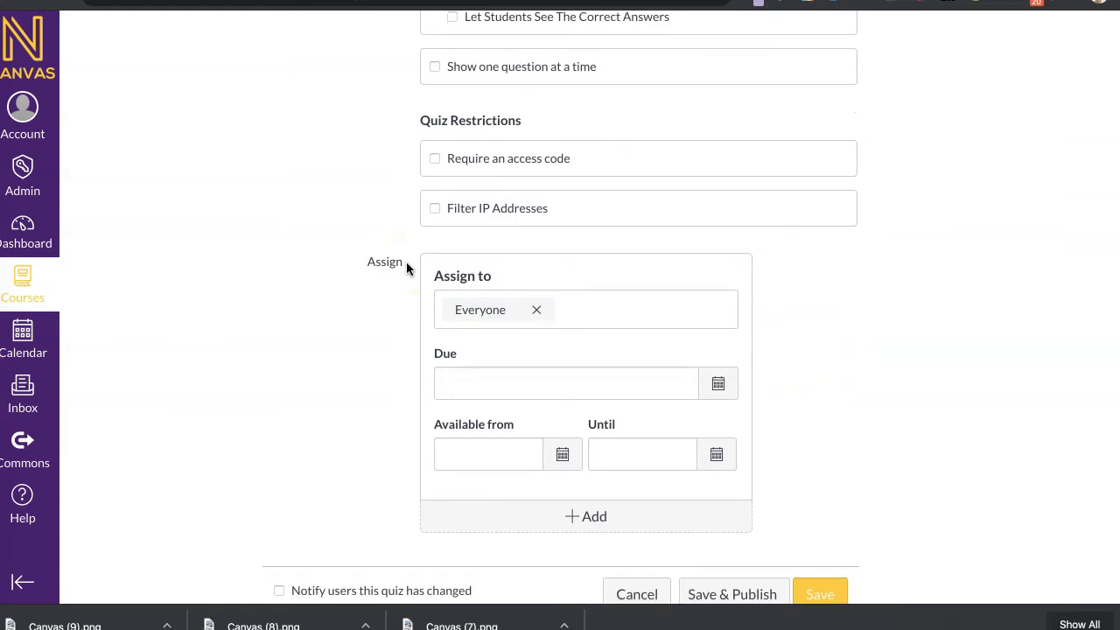
{"action": "scroll", "coordinate": [406, 269], "scroll_direction": "down", "scroll_amount": 1}
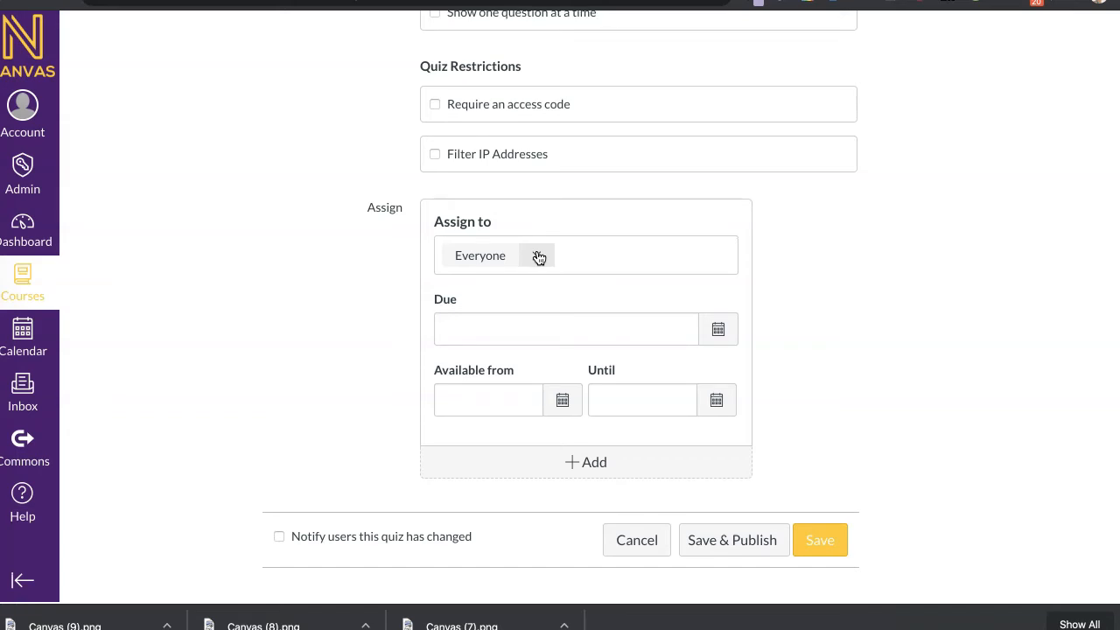
{"action": "scroll", "coordinate": [539, 257], "scroll_direction": "up", "scroll_amount": 12}
{"action": "scroll", "coordinate": [539, 257], "scroll_direction": "up", "scroll_amount": 3}
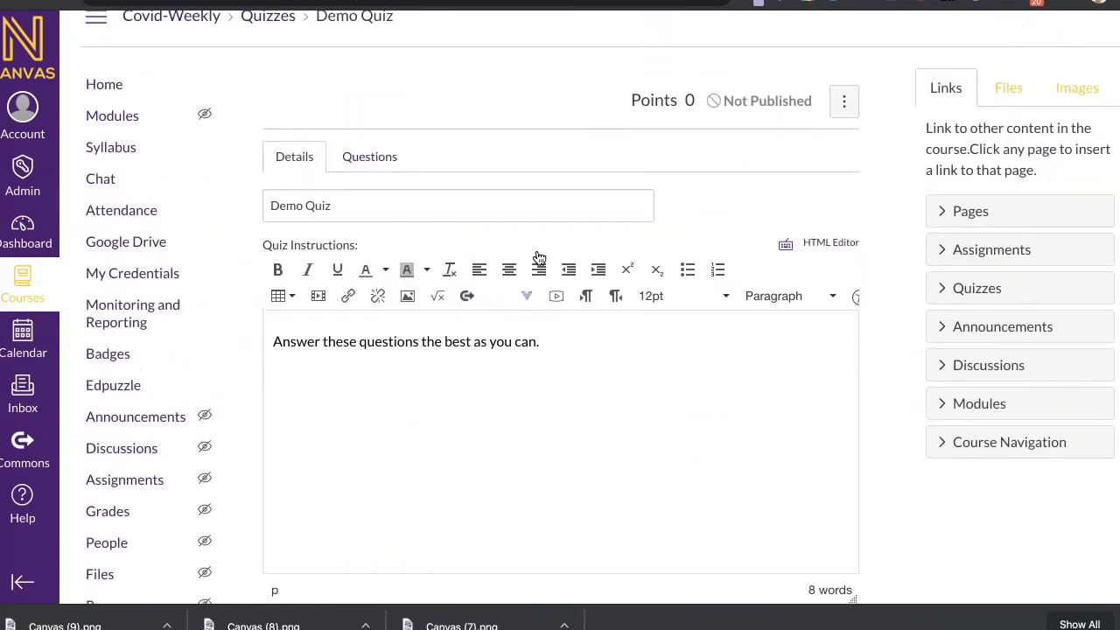
{"action": "left_click", "coordinate": [366, 189]}
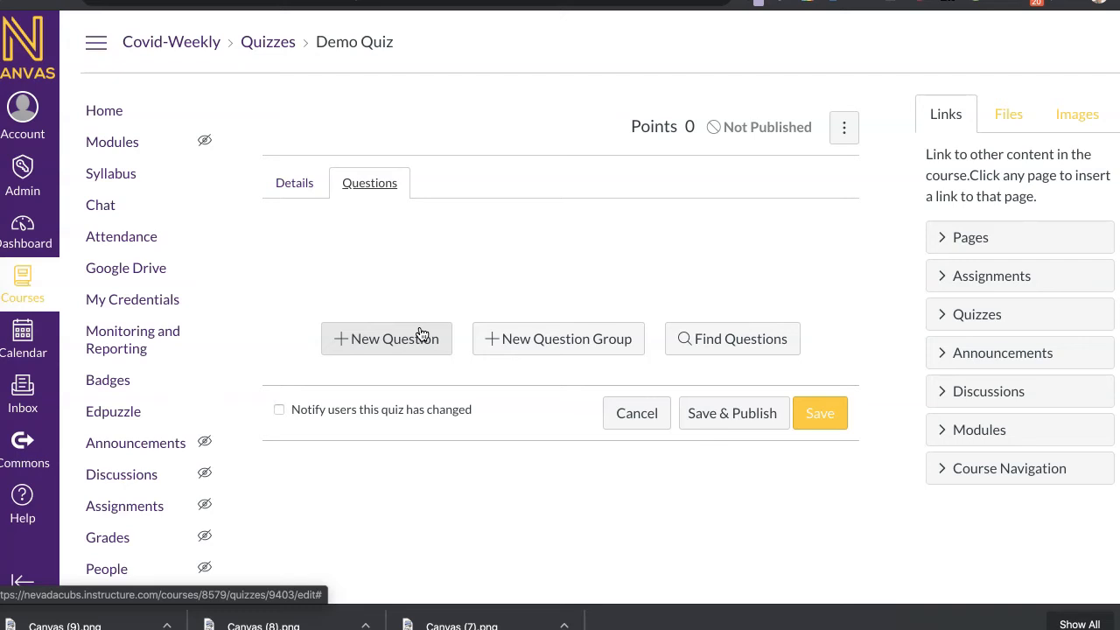
{"action": "left_click", "coordinate": [393, 341]}
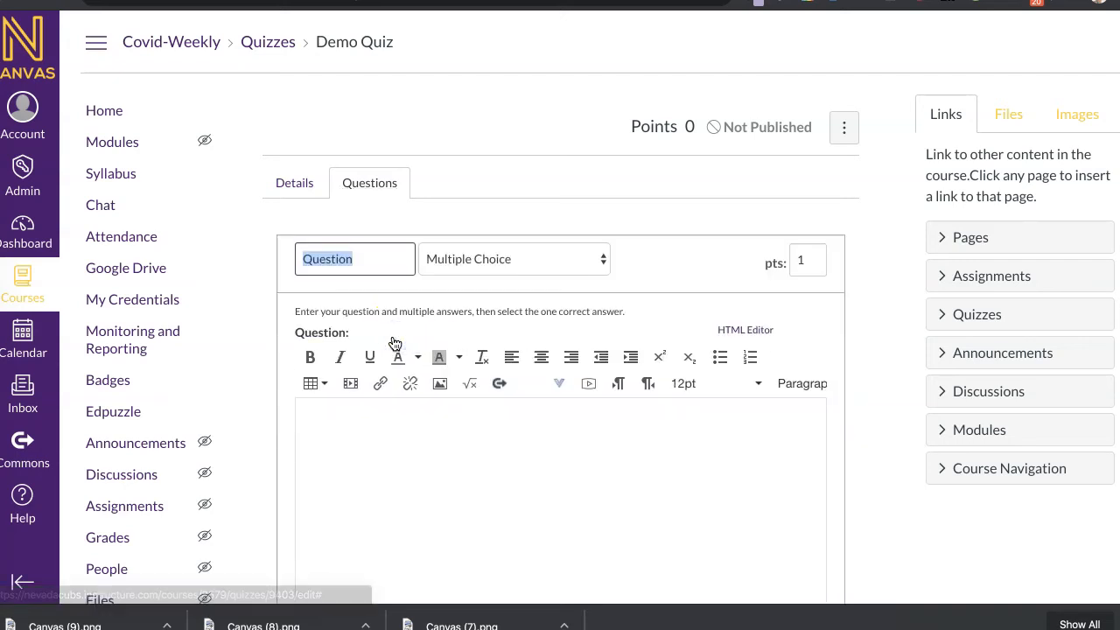
{"action": "double_click", "coordinate": [364, 259]}
{"action": "left_click", "coordinate": [364, 259]}
{"action": "type", "text": "1"}
Set the type of Question 1 to Essay Question
{"action": "left_click", "coordinate": [456, 261]}
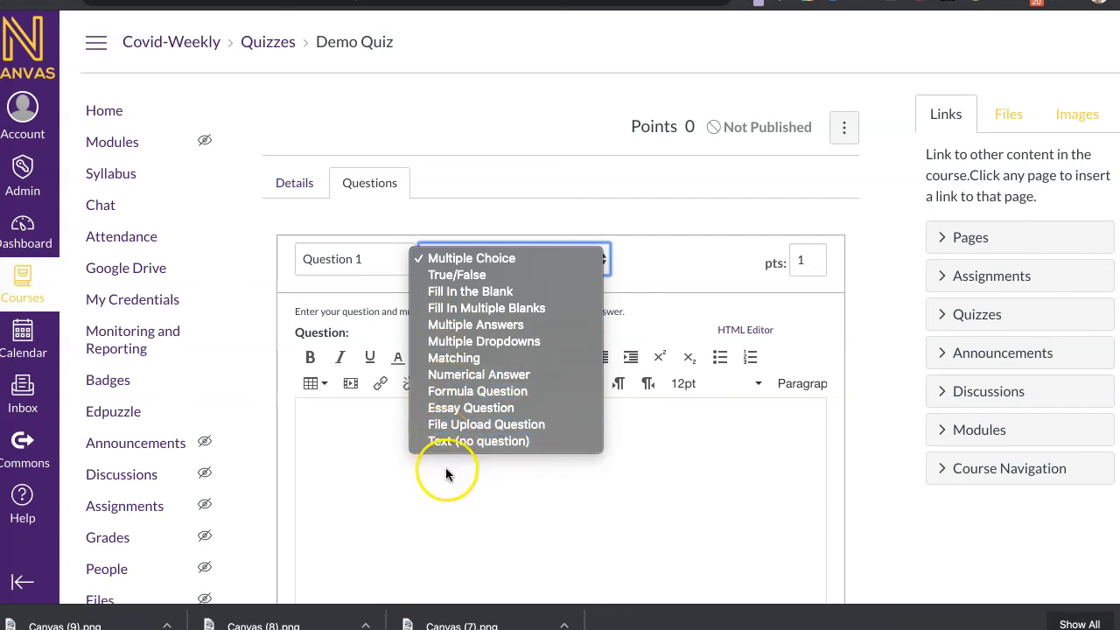
{"action": "left_click", "coordinate": [636, 455]}
{"action": "left_click", "coordinate": [802, 260]}
{"action": "scroll", "coordinate": [688, 429], "scroll_direction": "down", "scroll_amount": 2}
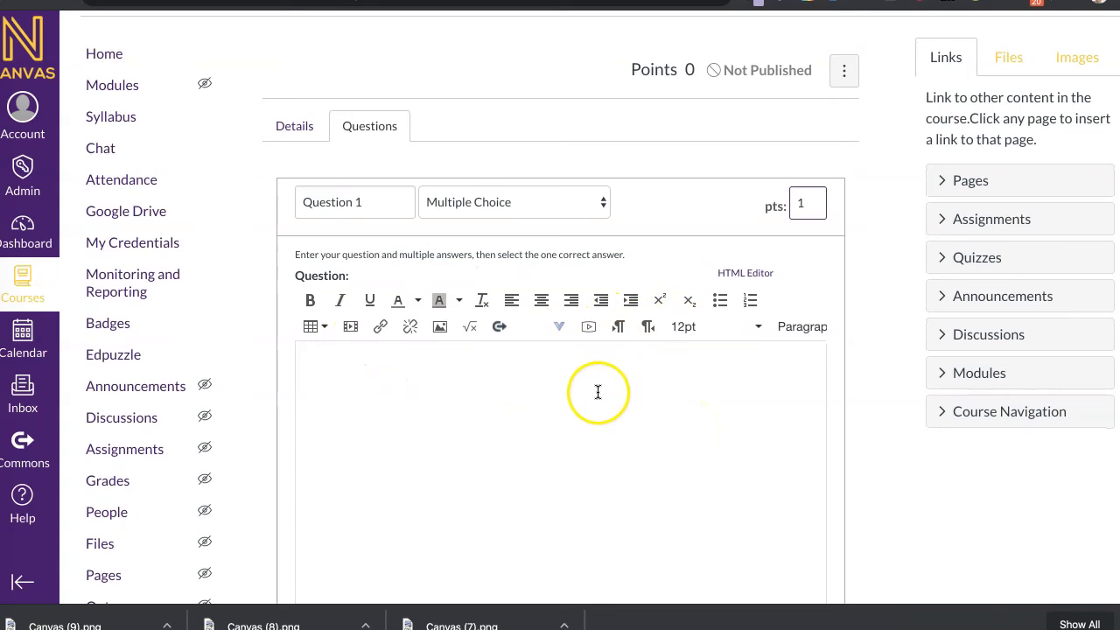
{"action": "scroll", "coordinate": [597, 393], "scroll_direction": "down", "scroll_amount": 5}
{"action": "scroll", "coordinate": [597, 392], "scroll_direction": "up", "scroll_amount": 2}
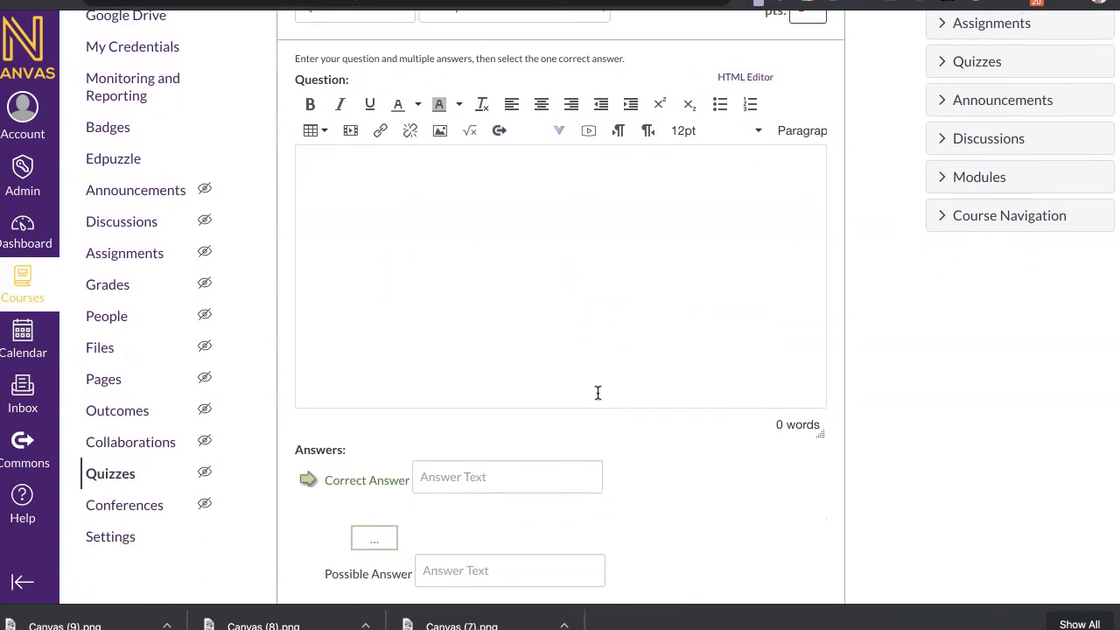
{"action": "left_click", "coordinate": [598, 393]}
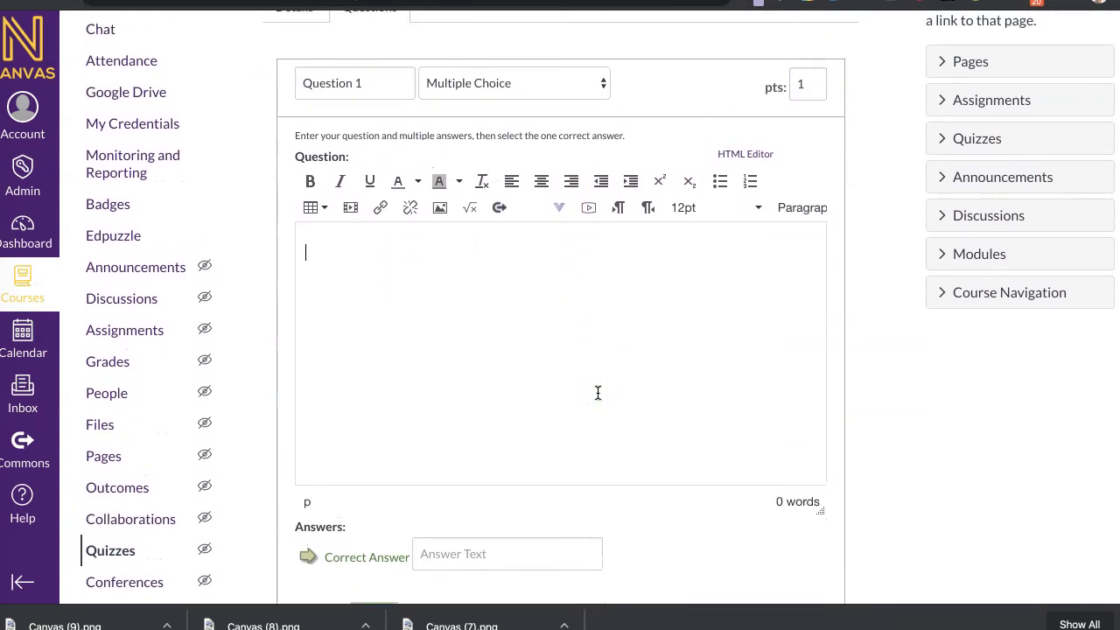
{"action": "left_click", "coordinate": [562, 89]}
{"action": "left_click", "coordinate": [472, 232]}
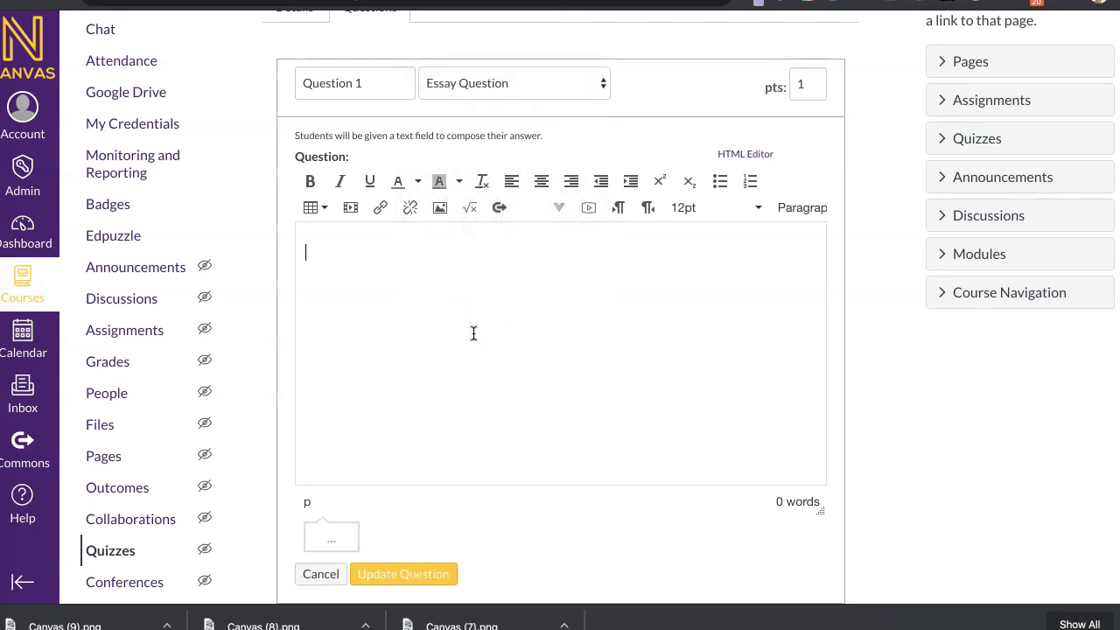
Enter "Name three things that can be found in a storyboard." as the text of Question 1
{"action": "type", "text": "Name three"}
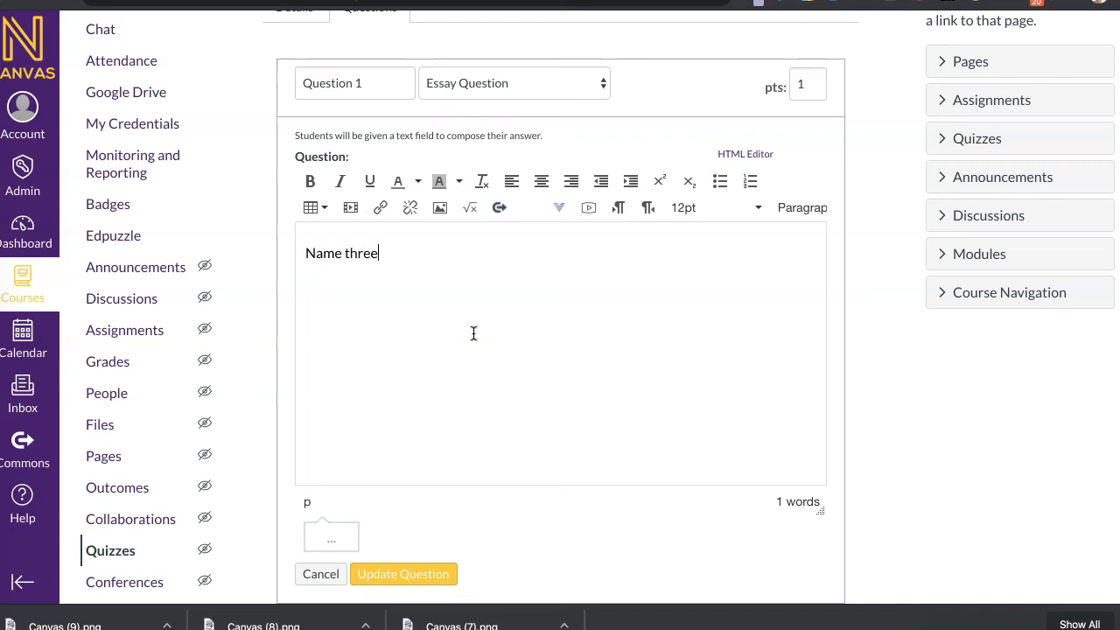
{"action": "type", "text": " things that can be found in a storyboard."}
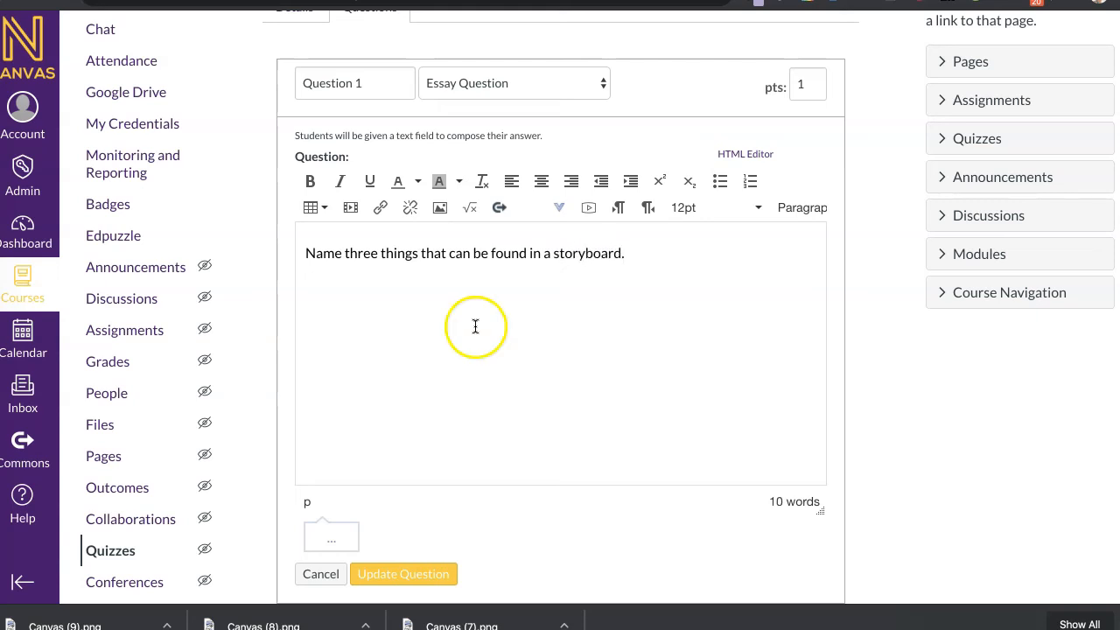
{"action": "left_click", "coordinate": [580, 77]}
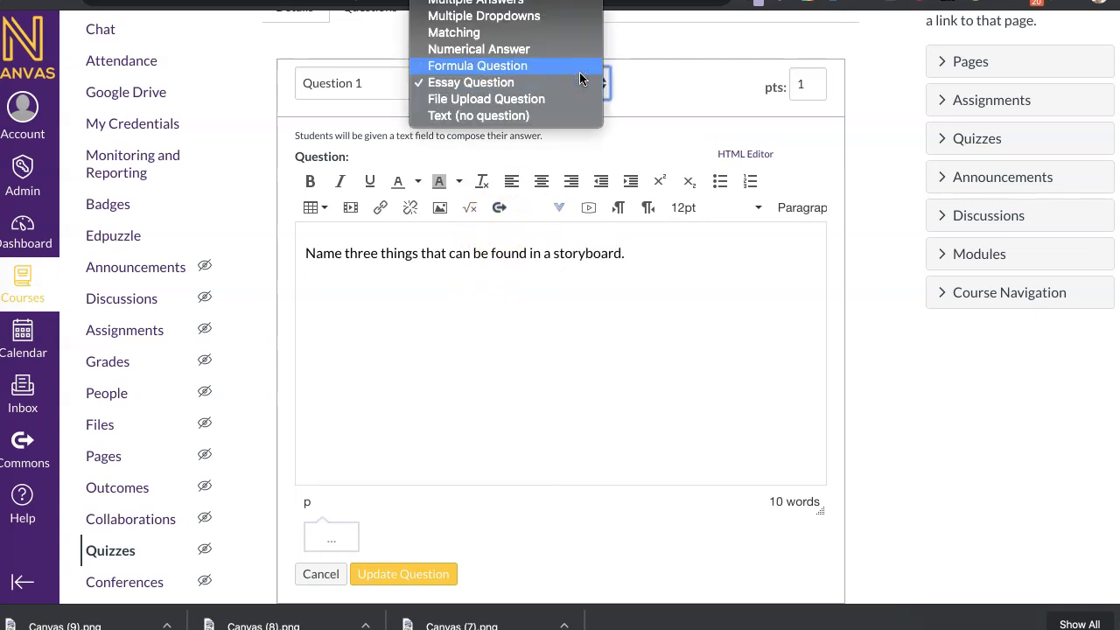
{"action": "scroll", "coordinate": [579, 72], "scroll_direction": "up", "scroll_amount": 1}
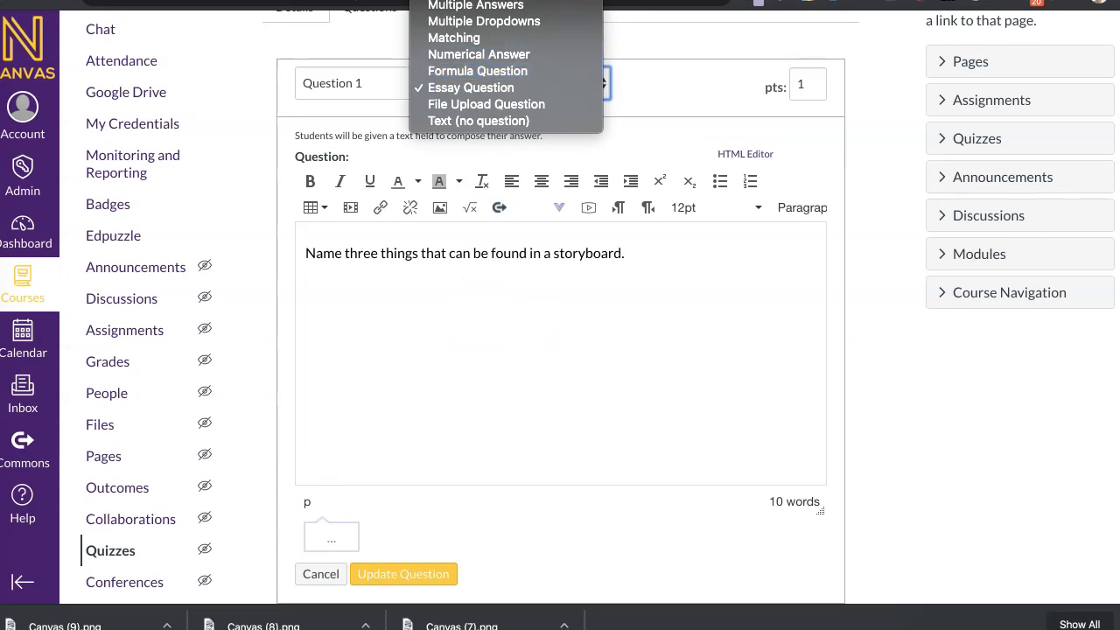
{"action": "left_click", "coordinate": [516, 510]}
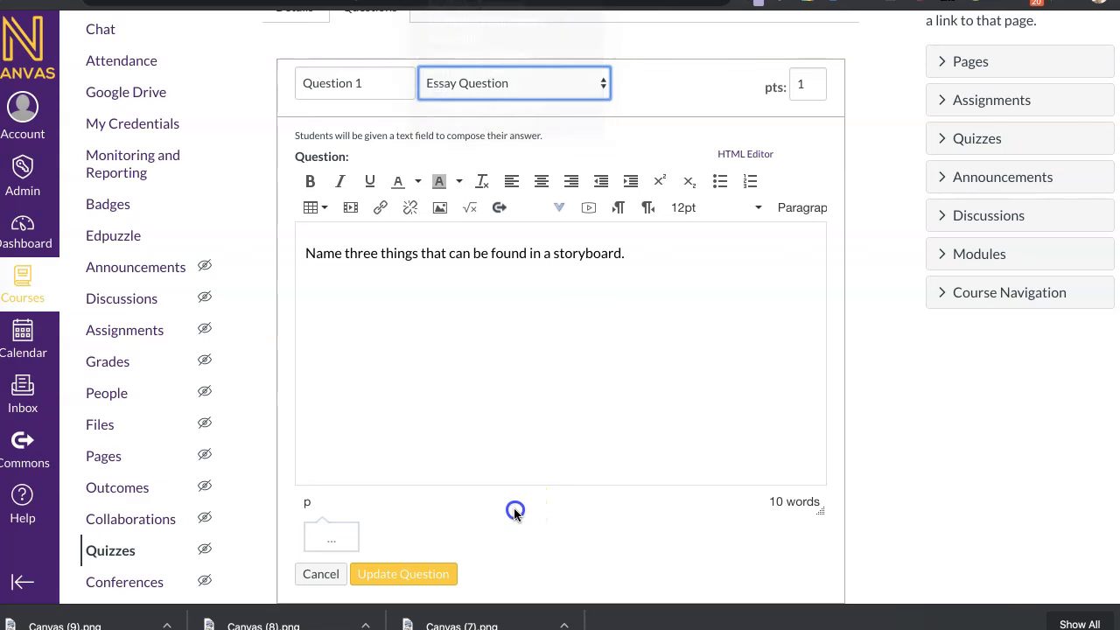
Open the general answer comments of Question 1, leave them empty, and update the question
{"action": "scroll", "coordinate": [514, 514], "scroll_direction": "down", "scroll_amount": 1}
{"action": "left_click", "coordinate": [336, 440]}
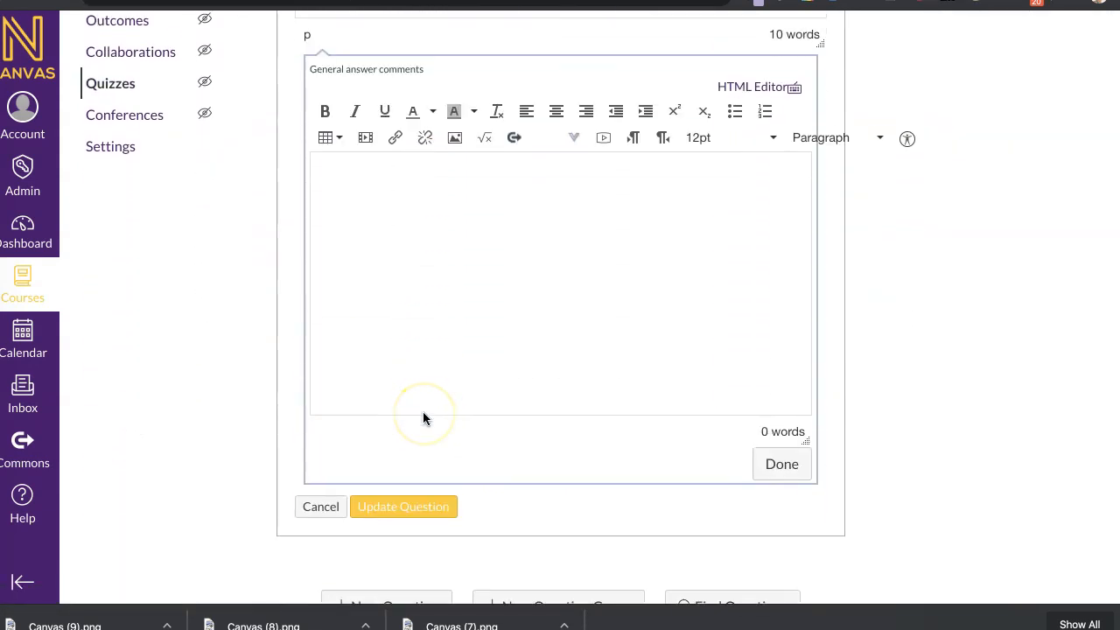
{"action": "left_click", "coordinate": [388, 467]}
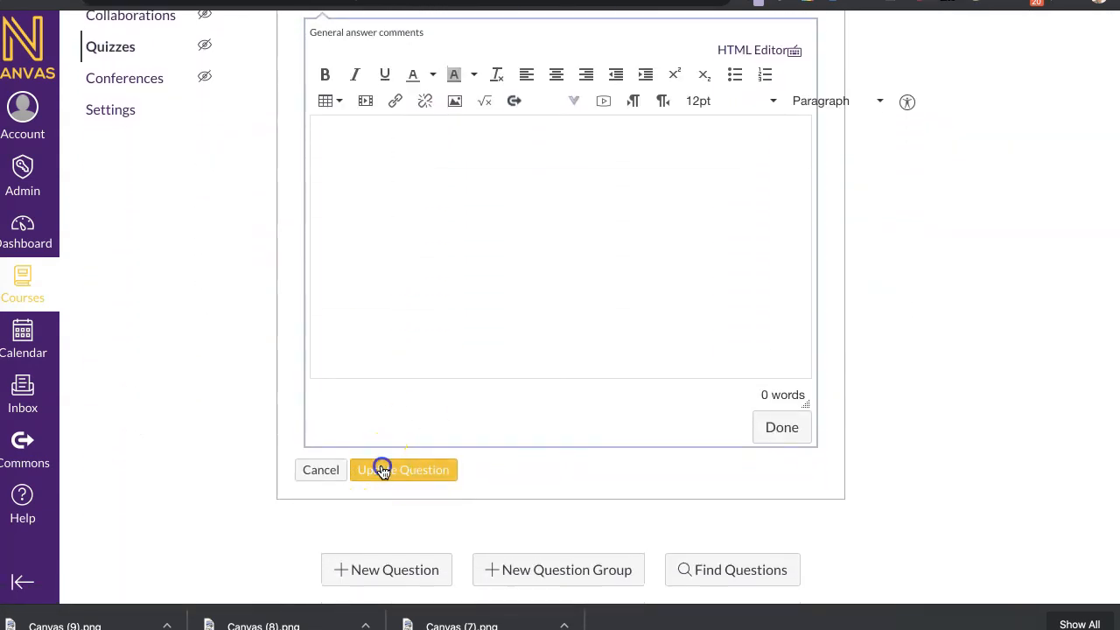
{"action": "scroll", "coordinate": [506, 349], "scroll_direction": "up", "scroll_amount": 4}
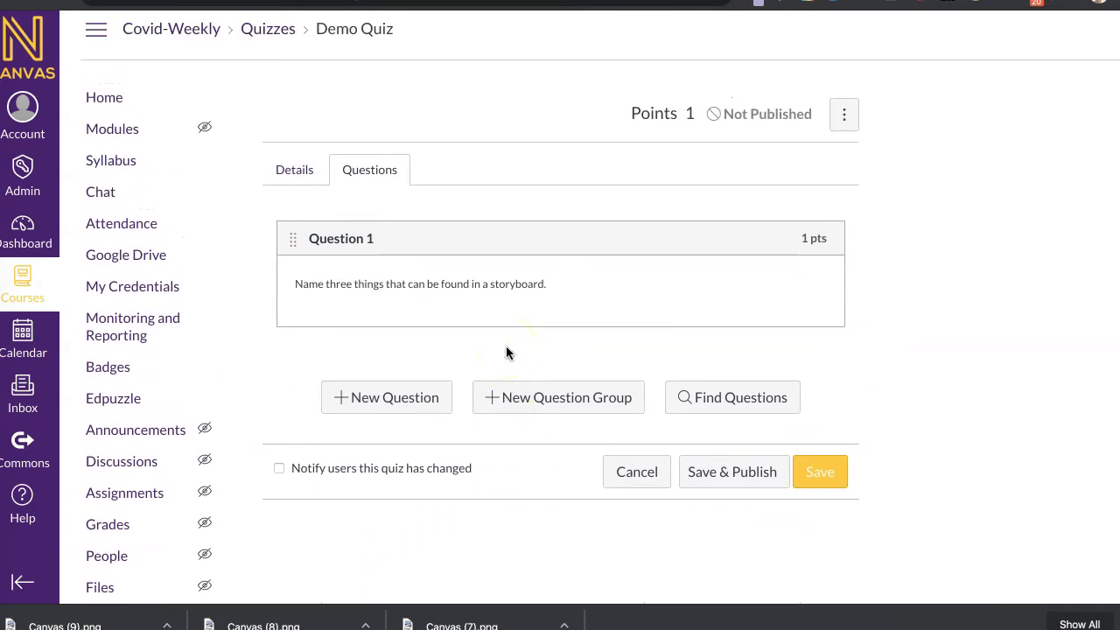
Add another question, set its type to Multiple Choice, and name it Question 2
{"action": "left_click", "coordinate": [387, 368]}
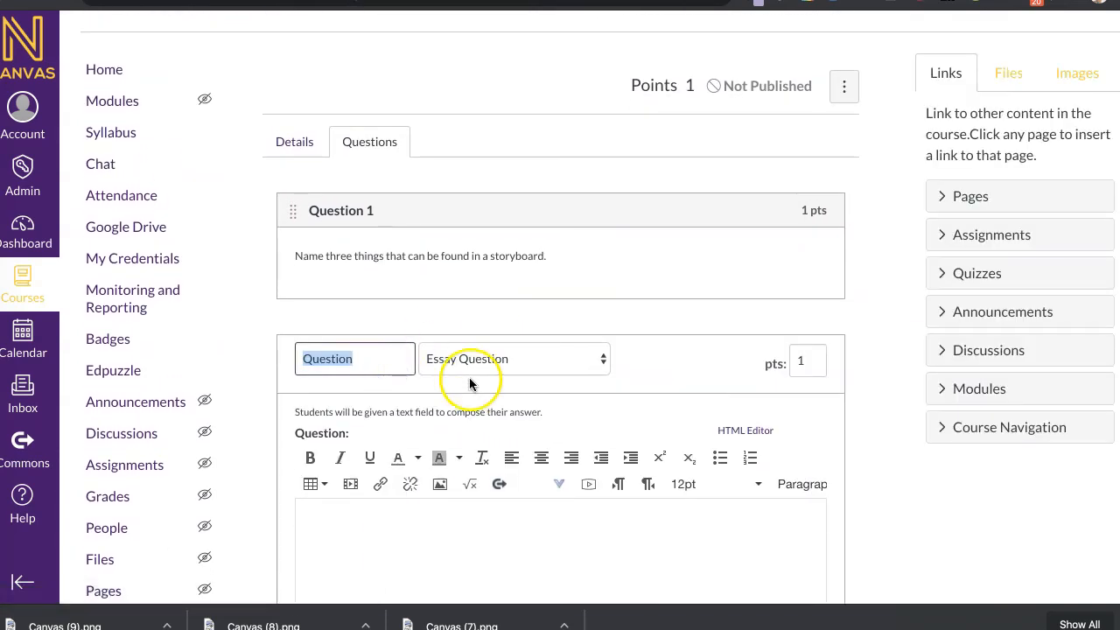
{"action": "left_click", "coordinate": [473, 358]}
{"action": "left_click", "coordinate": [466, 184]}
{"action": "left_click", "coordinate": [492, 359]}
{"action": "left_click", "coordinate": [493, 215]}
{"action": "scroll", "coordinate": [512, 395], "scroll_direction": "down", "scroll_amount": 5}
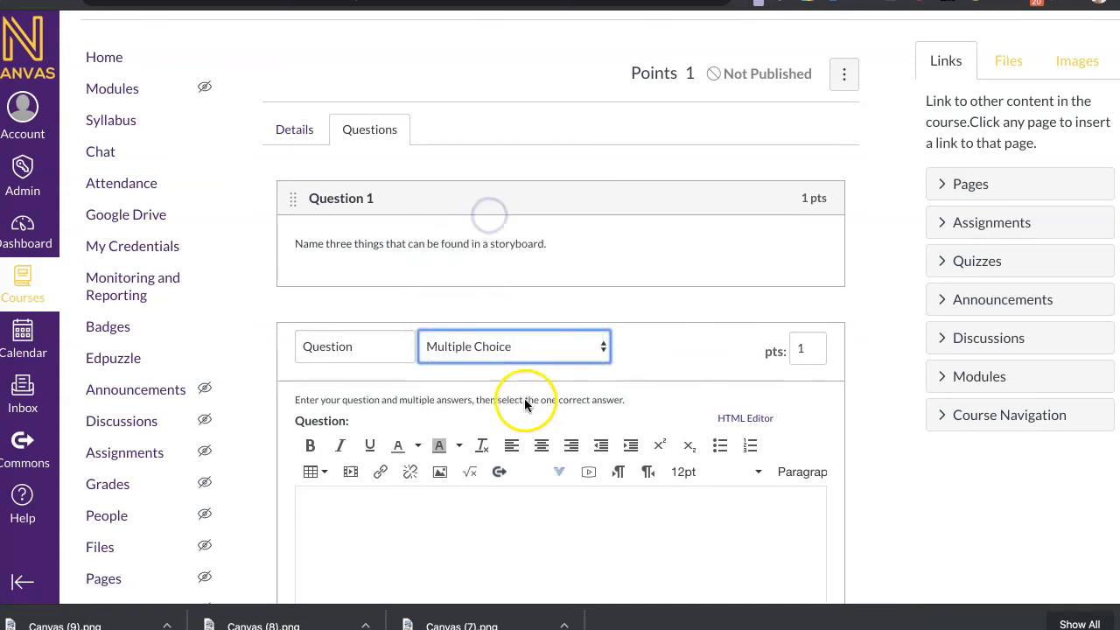
{"action": "left_click", "coordinate": [374, 129]}
{"action": "type", "text": "2"}
Enter "What is one element that can be found in a storyboard?" as the text of Question 2
{"action": "left_click", "coordinate": [458, 348]}
{"action": "scroll", "coordinate": [459, 348], "scroll_direction": "down", "scroll_amount": 2}
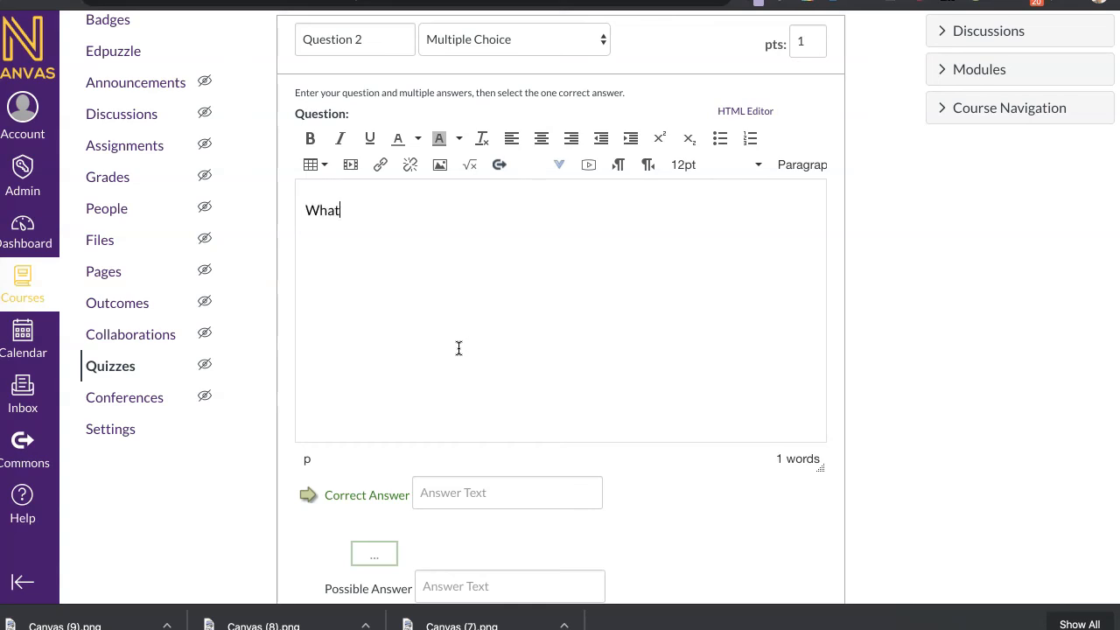
{"action": "type", "text": "What is one element that can be fo"}
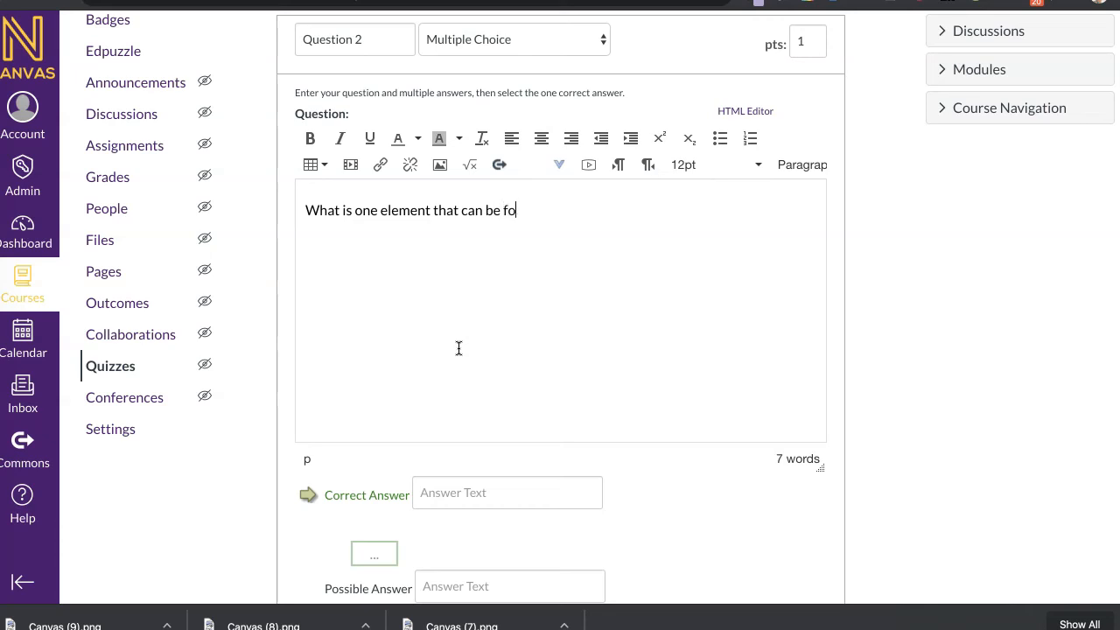
{"action": "type", "text": "und in a storyboard?"}
Enter "Video transitions" as the first answer to Question 2
{"action": "left_click", "coordinate": [458, 482]}
{"action": "scroll", "coordinate": [455, 482], "scroll_direction": "down", "scroll_amount": 2}
{"action": "scroll", "coordinate": [456, 481], "scroll_direction": "down", "scroll_amount": 1}
{"action": "left_click", "coordinate": [445, 220]}
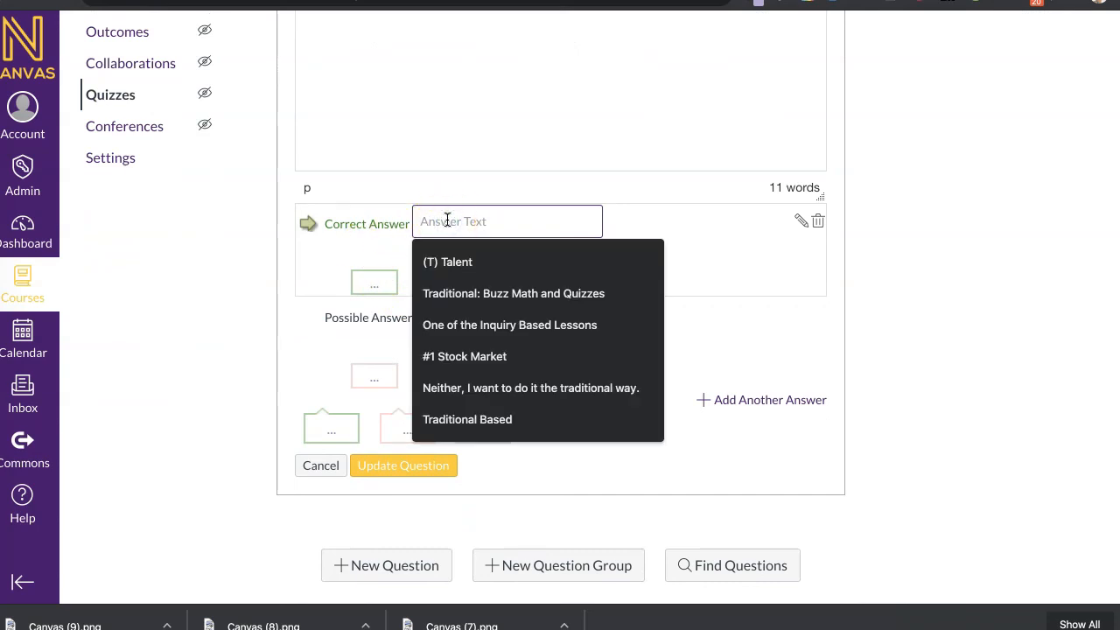
{"action": "type", "text": "Video transitions"}
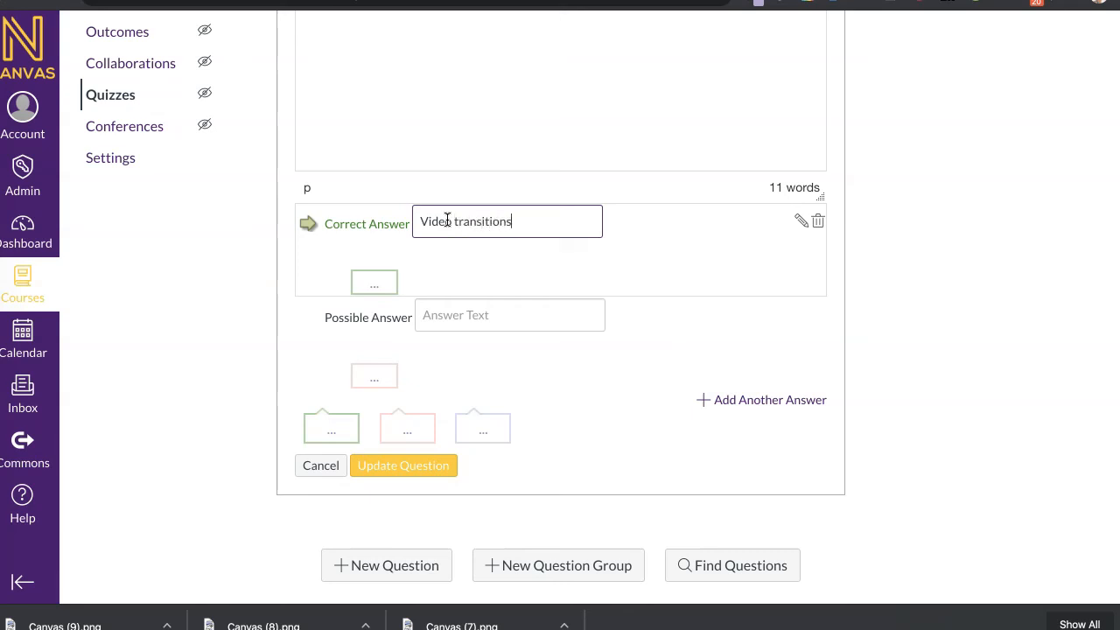
Enter "Sketches" as the second answer to Question 2
{"action": "left_click", "coordinate": [444, 316]}
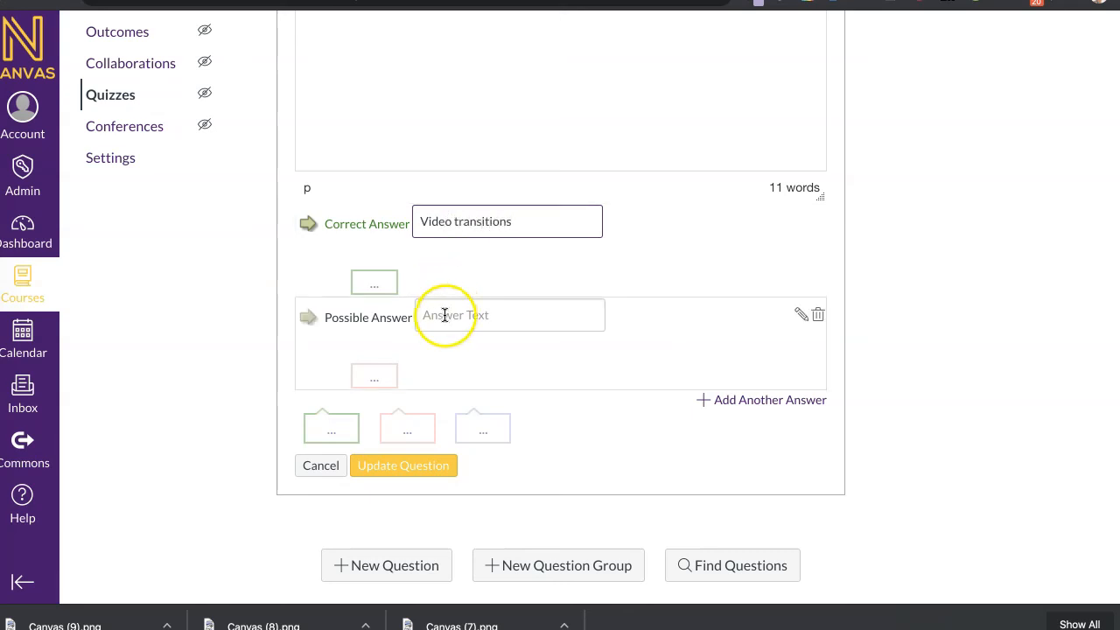
{"action": "scroll", "coordinate": [429, 298], "scroll_direction": "down", "scroll_amount": 1}
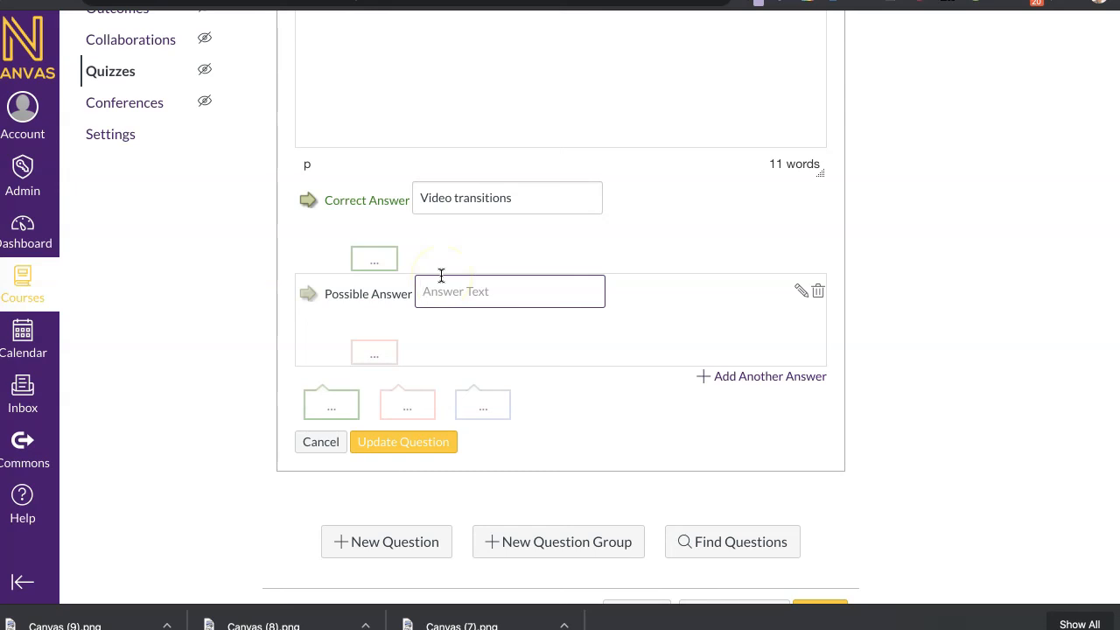
{"action": "type", "text": "S"}
{"action": "key", "text": "BackSpace"}
{"action": "type", "text": "S"}
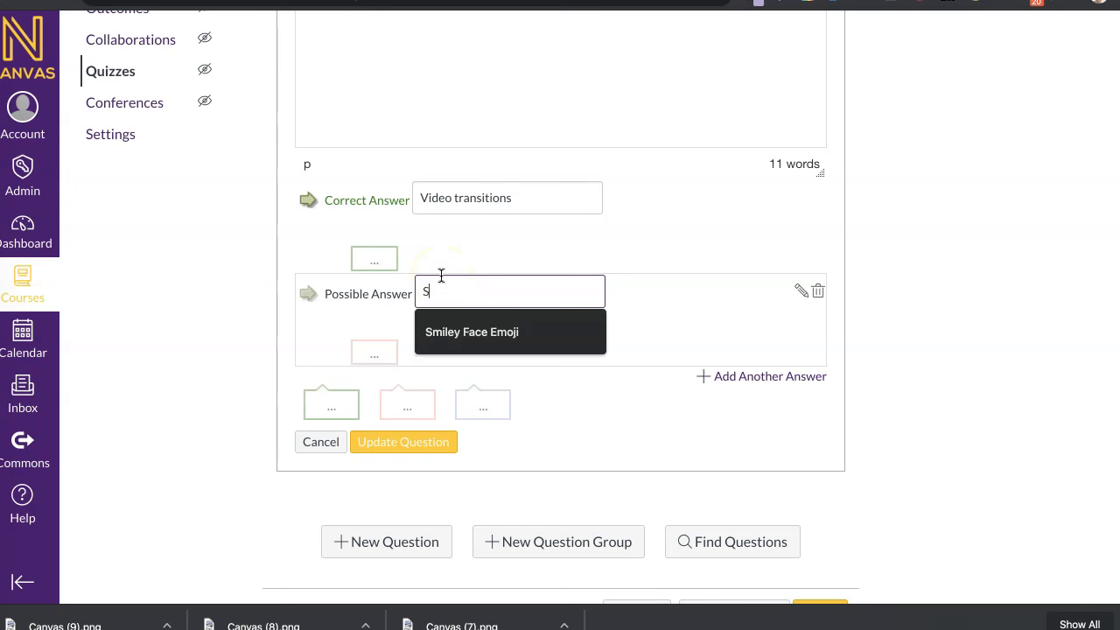
{"action": "type", "text": "ketches"}
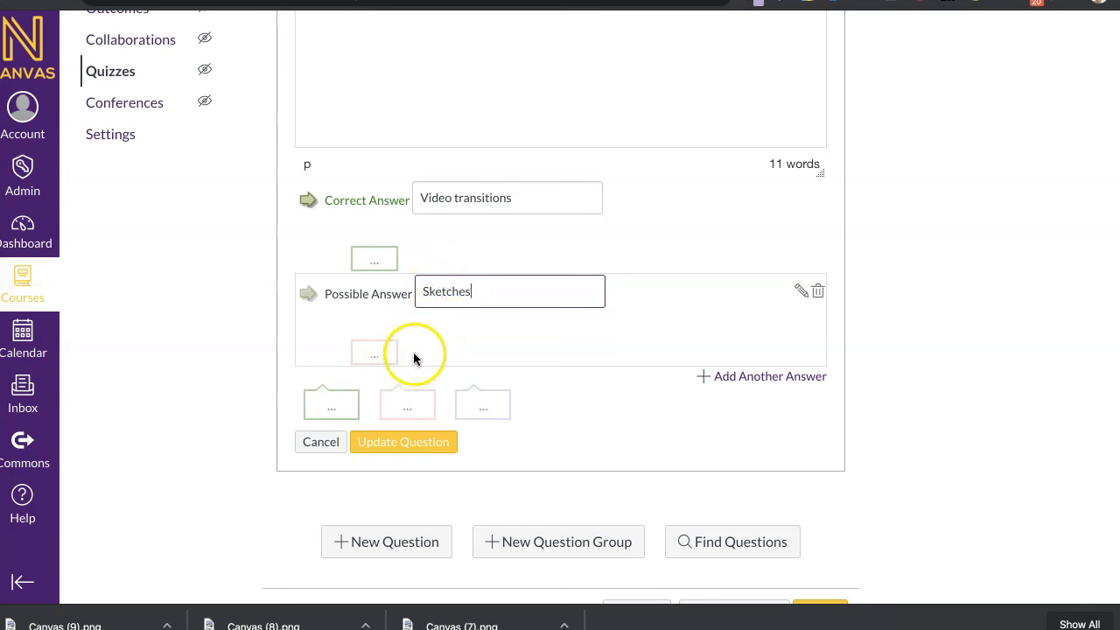
Add a third possible answer, "Nothing", and mark Sketches as the correct answer
{"action": "scroll", "coordinate": [419, 350], "scroll_direction": "down", "scroll_amount": 1}
{"action": "left_click", "coordinate": [760, 339]}
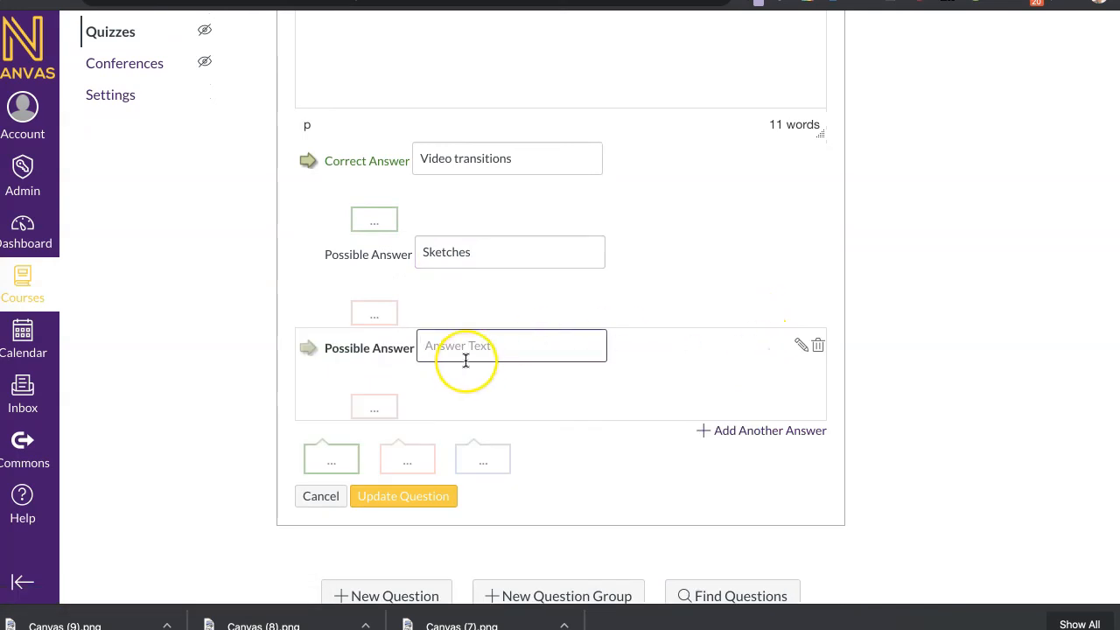
{"action": "type", "text": "Nothing"}
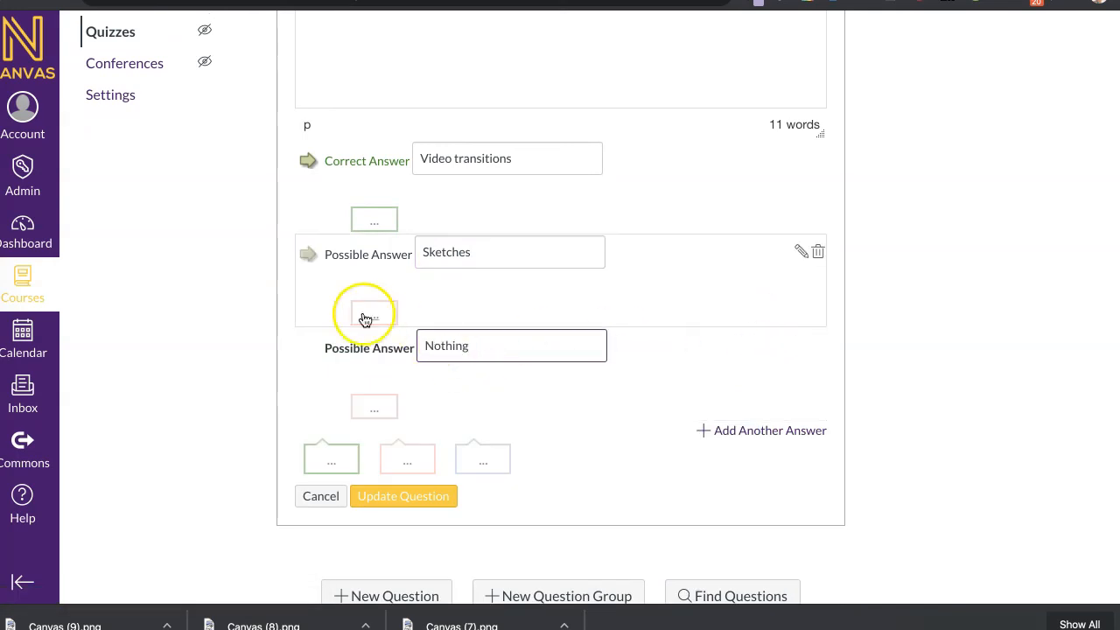
{"action": "left_click", "coordinate": [308, 254]}
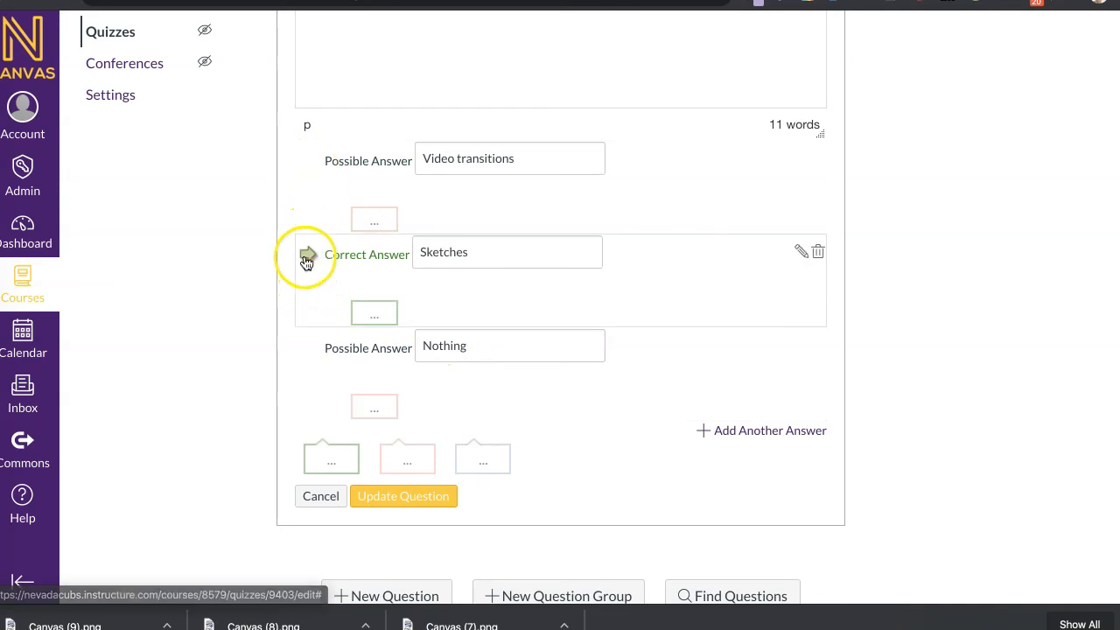
Open the feedback comment editors for the Video transitions, Sketches and Nothing answers of Question 2
{"action": "left_click", "coordinate": [375, 220]}
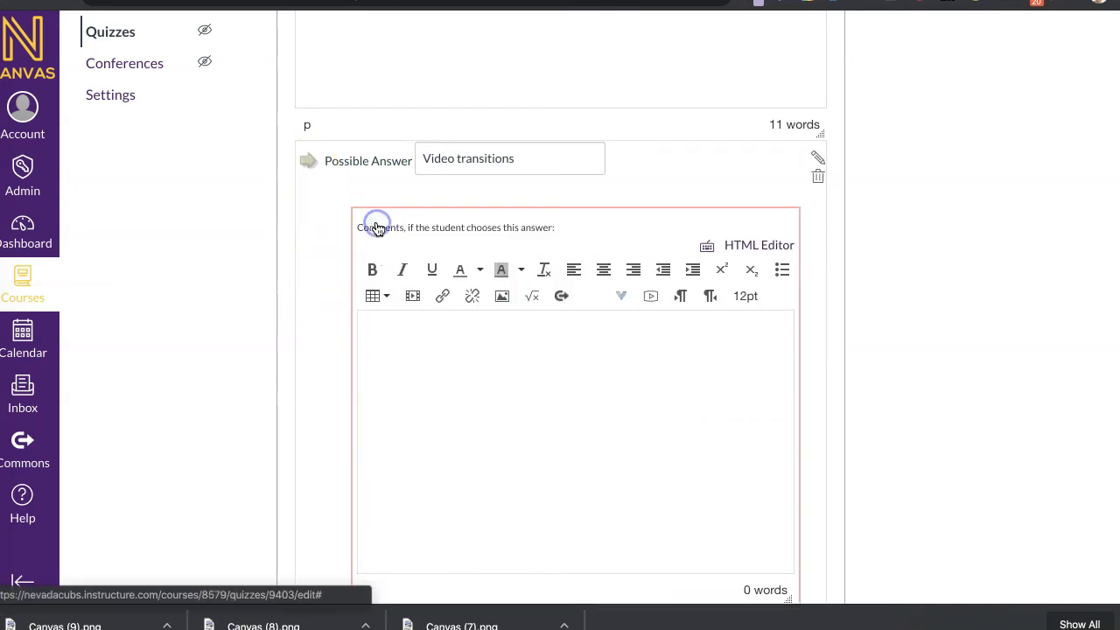
{"action": "left_click", "coordinate": [432, 450]}
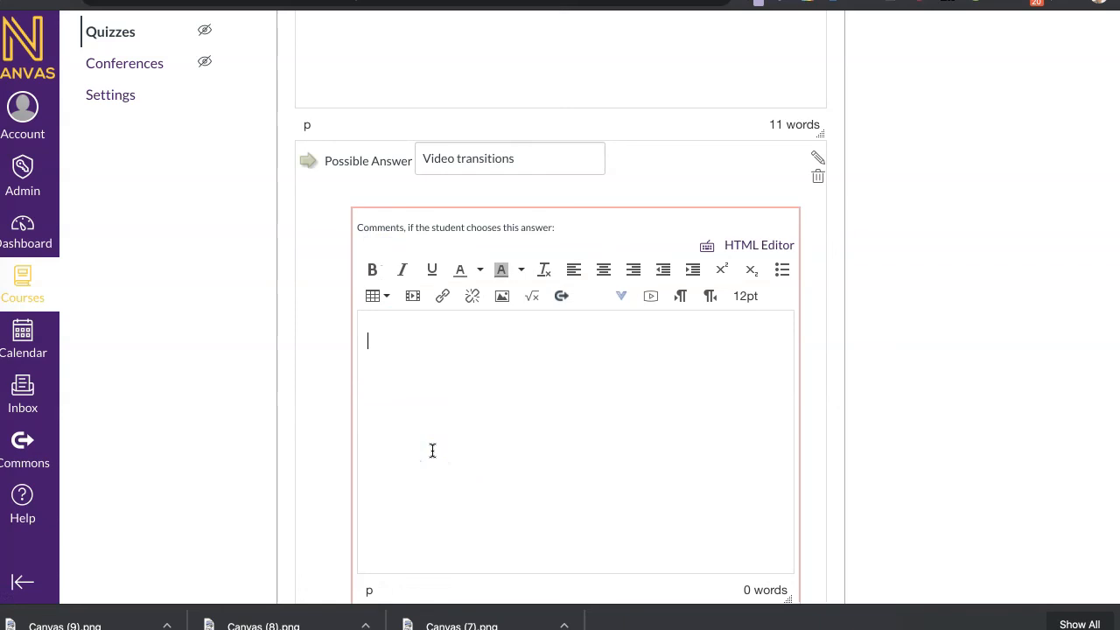
{"action": "scroll", "coordinate": [433, 450], "scroll_direction": "down", "scroll_amount": 4}
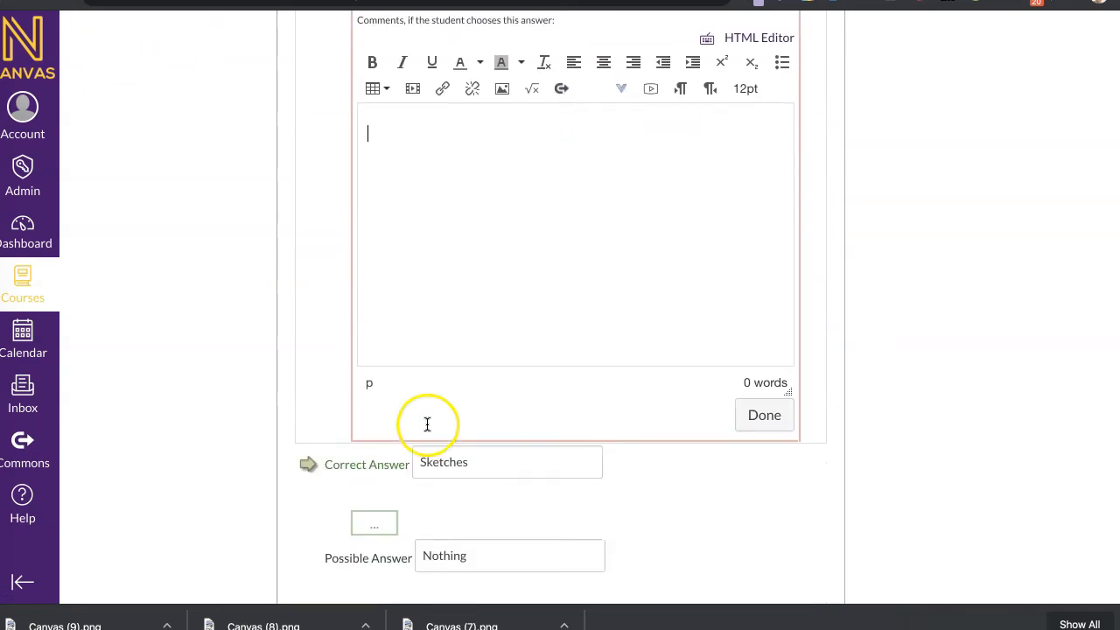
{"action": "left_click", "coordinate": [362, 405]}
{"action": "scroll", "coordinate": [388, 412], "scroll_direction": "down", "scroll_amount": 7}
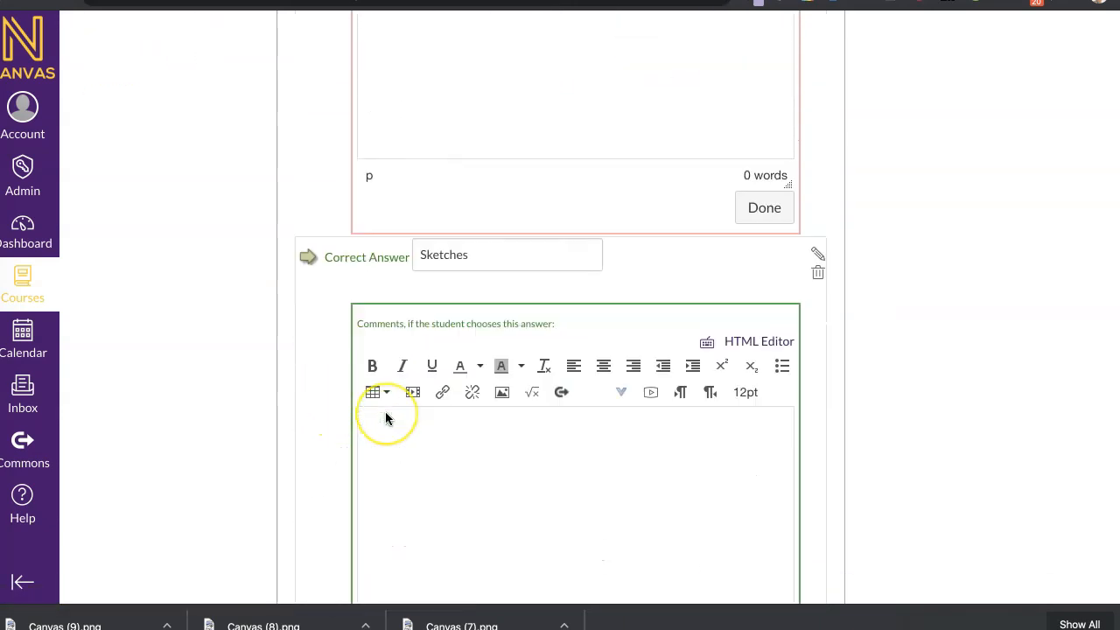
{"action": "left_click", "coordinate": [374, 336]}
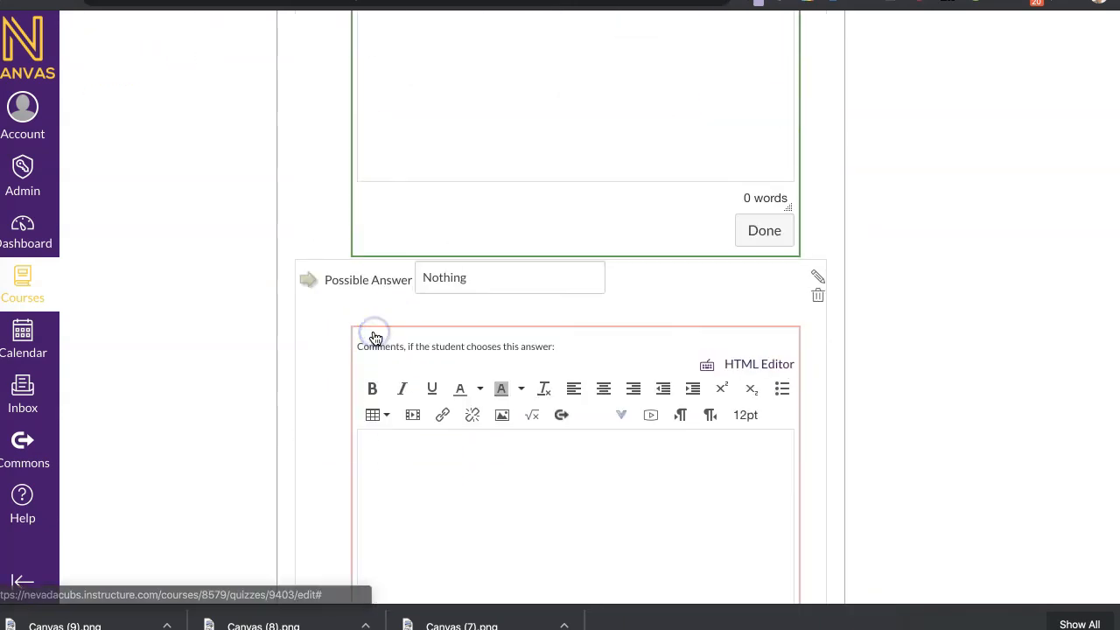
{"action": "scroll", "coordinate": [333, 343], "scroll_direction": "down", "scroll_amount": 5}
{"action": "scroll", "coordinate": [332, 344], "scroll_direction": "down", "scroll_amount": 1}
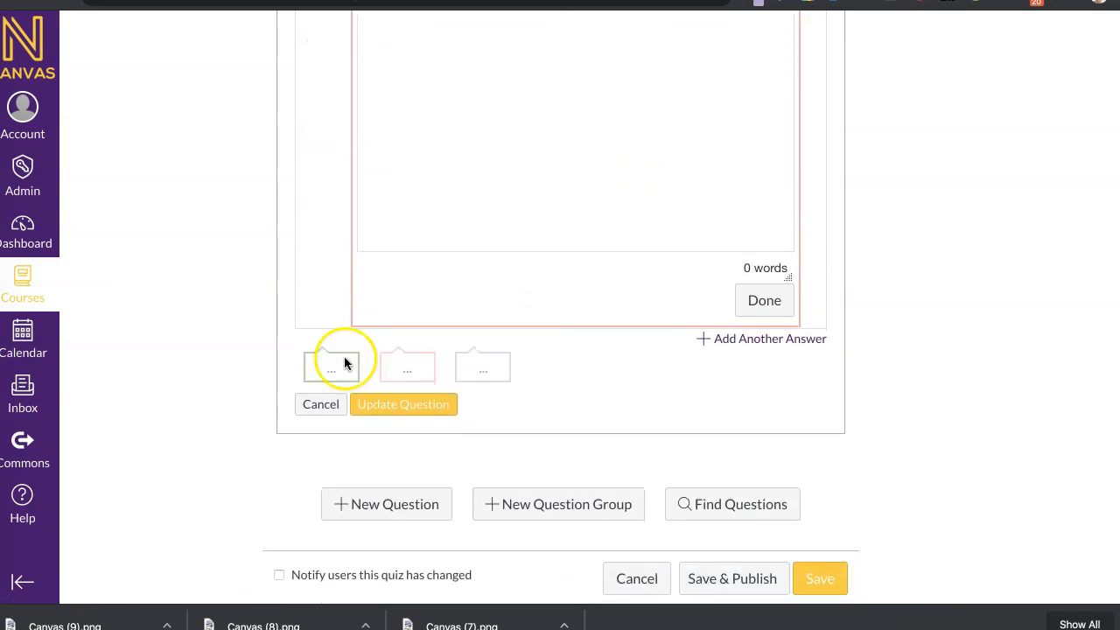
Update Question 2 with its answers and save the Demo Quiz without publishing it
{"action": "left_click", "coordinate": [419, 400]}
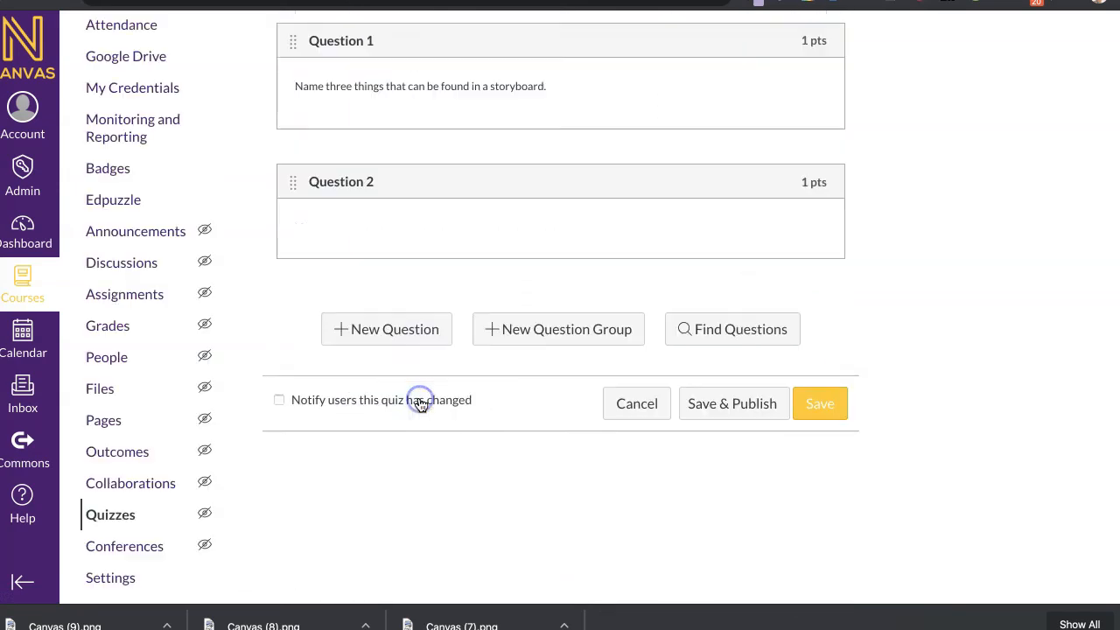
{"action": "scroll", "coordinate": [417, 235], "scroll_direction": "up", "scroll_amount": 2}
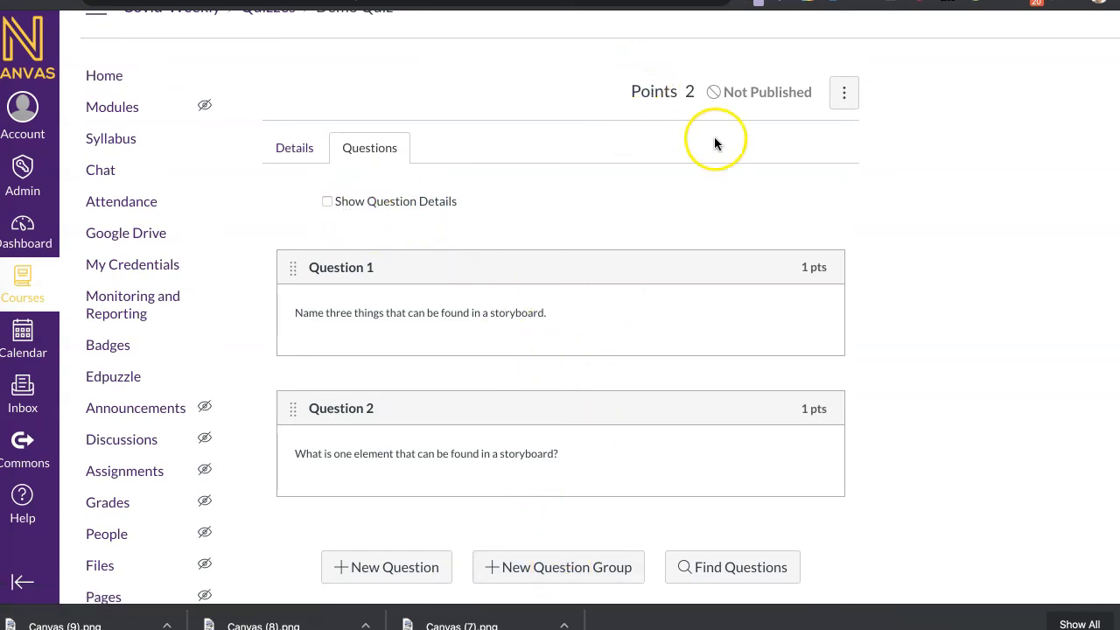
{"action": "scroll", "coordinate": [717, 140], "scroll_direction": "down", "scroll_amount": 2}
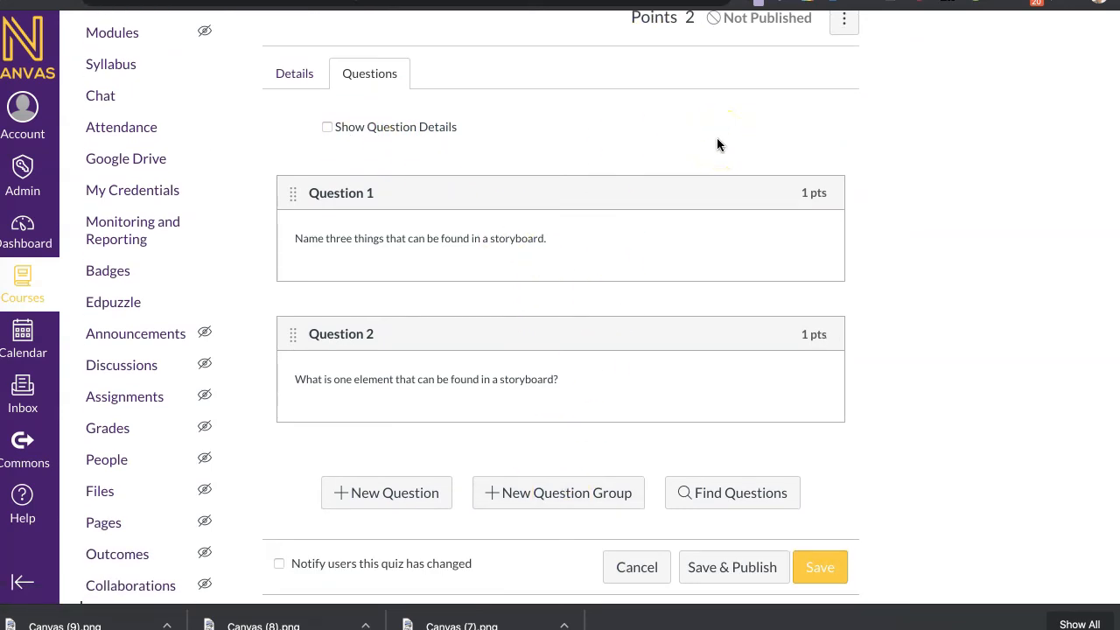
{"action": "scroll", "coordinate": [716, 142], "scroll_direction": "down", "scroll_amount": 3}
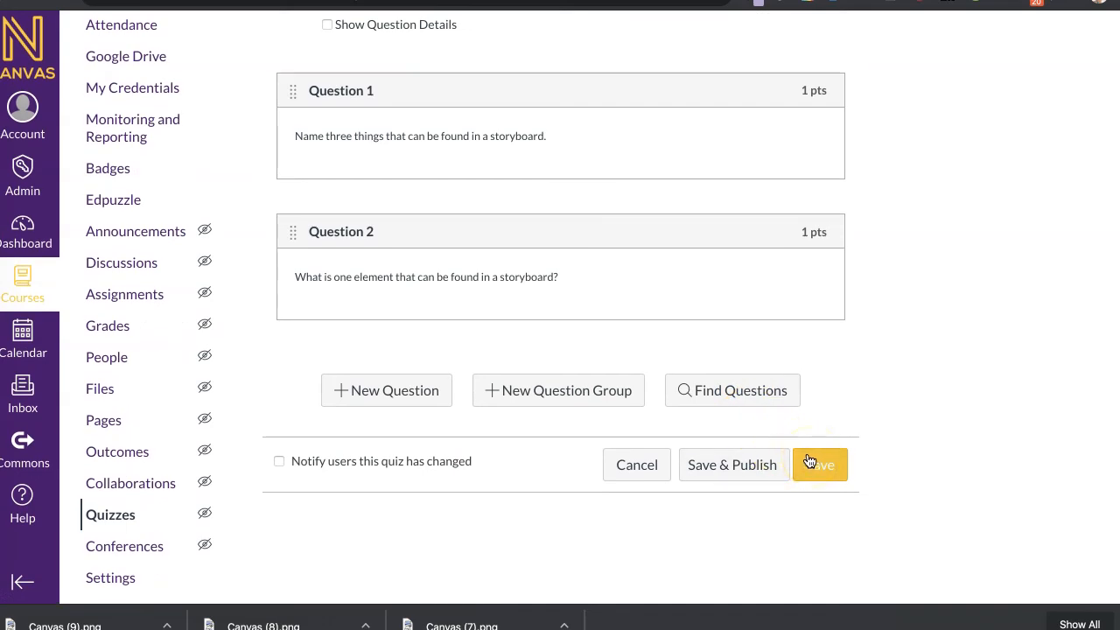
{"action": "left_click", "coordinate": [809, 461]}
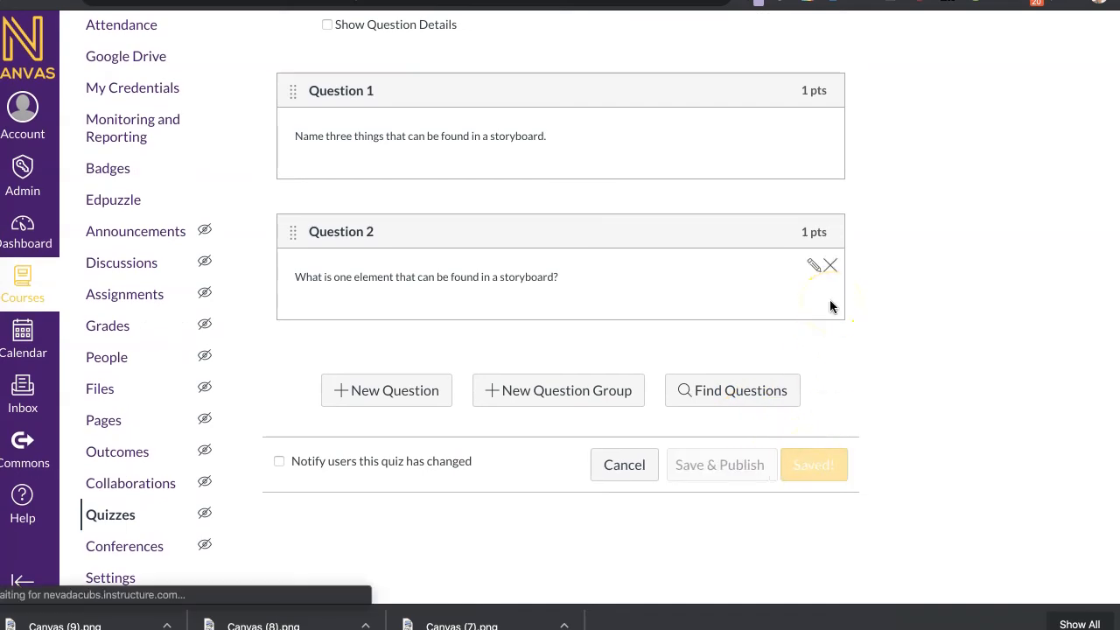
Open the preview of the saved Demo Quiz
{"action": "scroll", "coordinate": [832, 306], "scroll_direction": "up", "scroll_amount": 5}
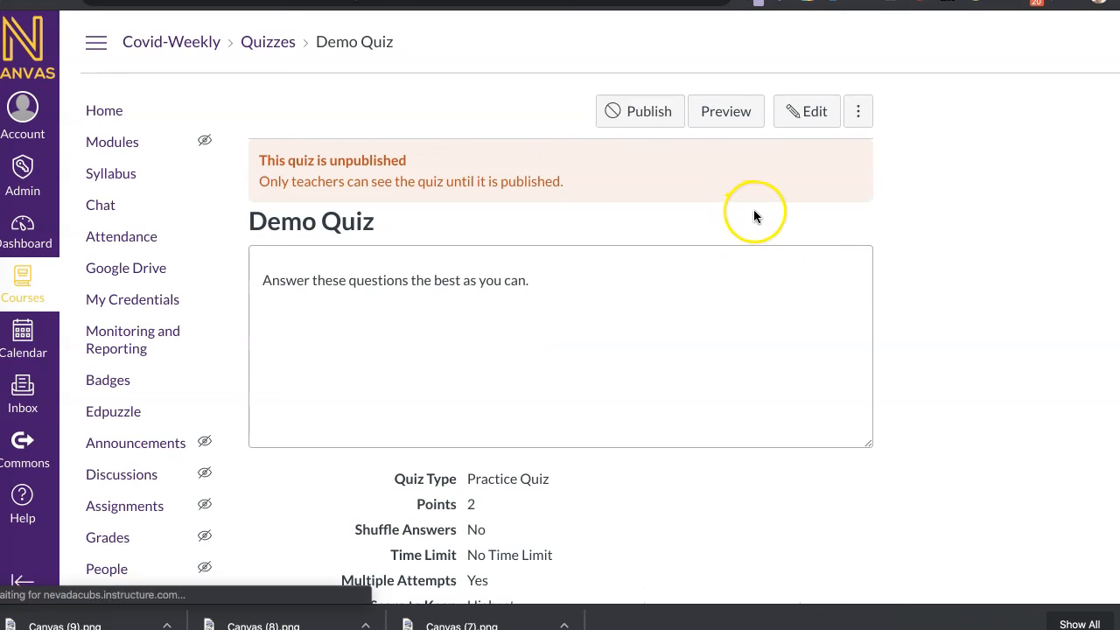
{"action": "left_click", "coordinate": [726, 113]}
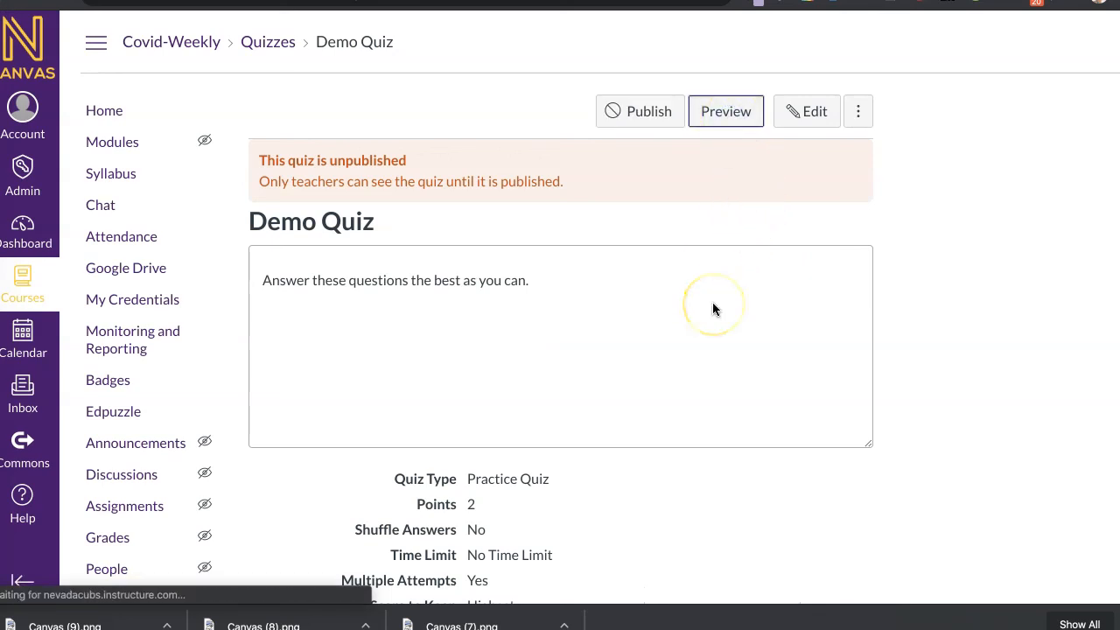